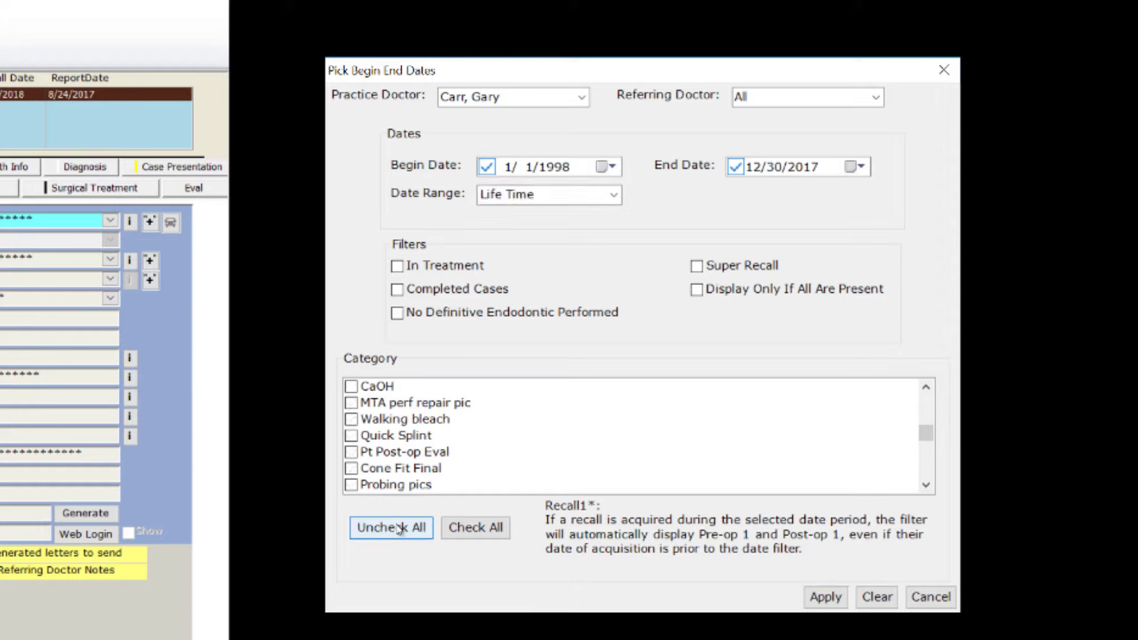
Include the Pre-op1 and Post-op1 image categories in the life-time date-range filter
{"action": "left_click_drag", "start_coordinate": [923, 439], "coordinate": [924, 406]}
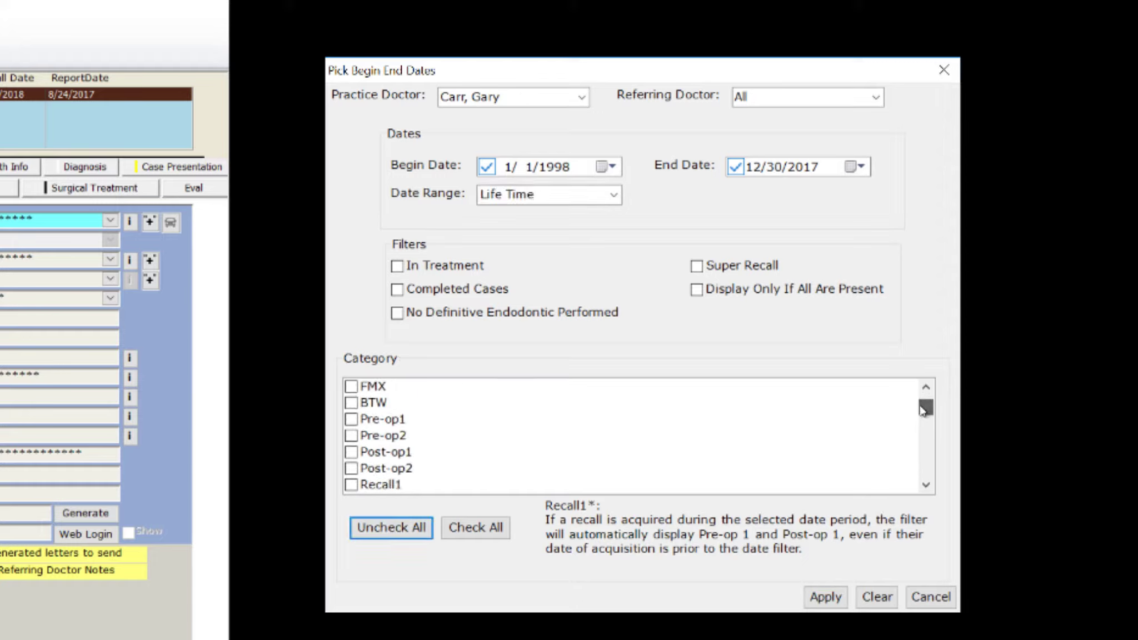
{"action": "left_click", "coordinate": [351, 419]}
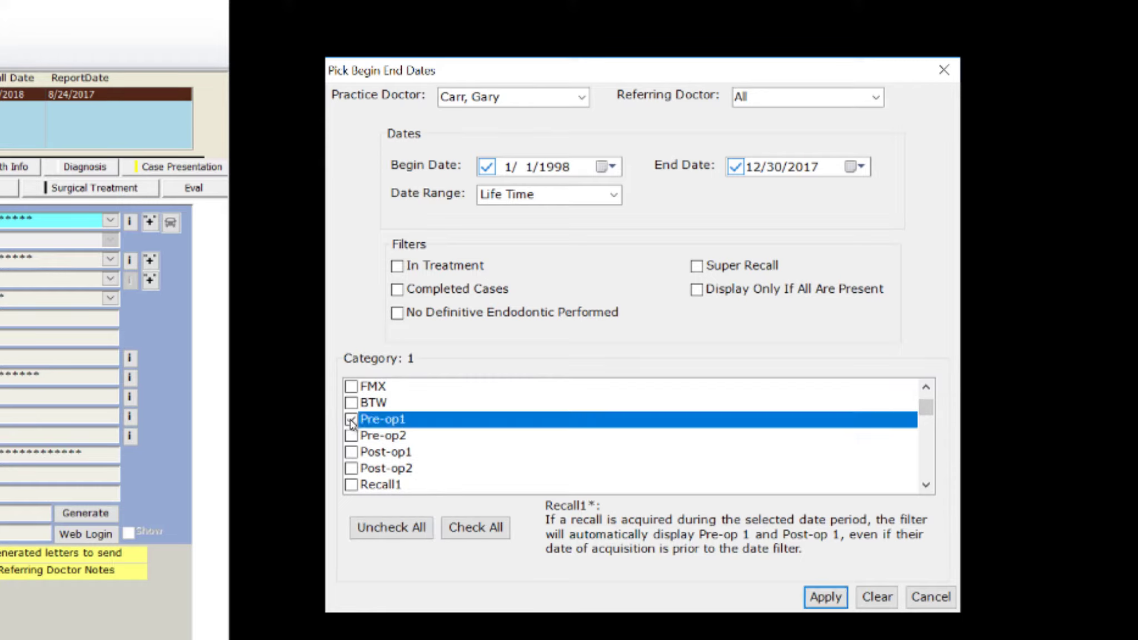
{"action": "left_click", "coordinate": [351, 452]}
{"action": "left_click", "coordinate": [351, 452]}
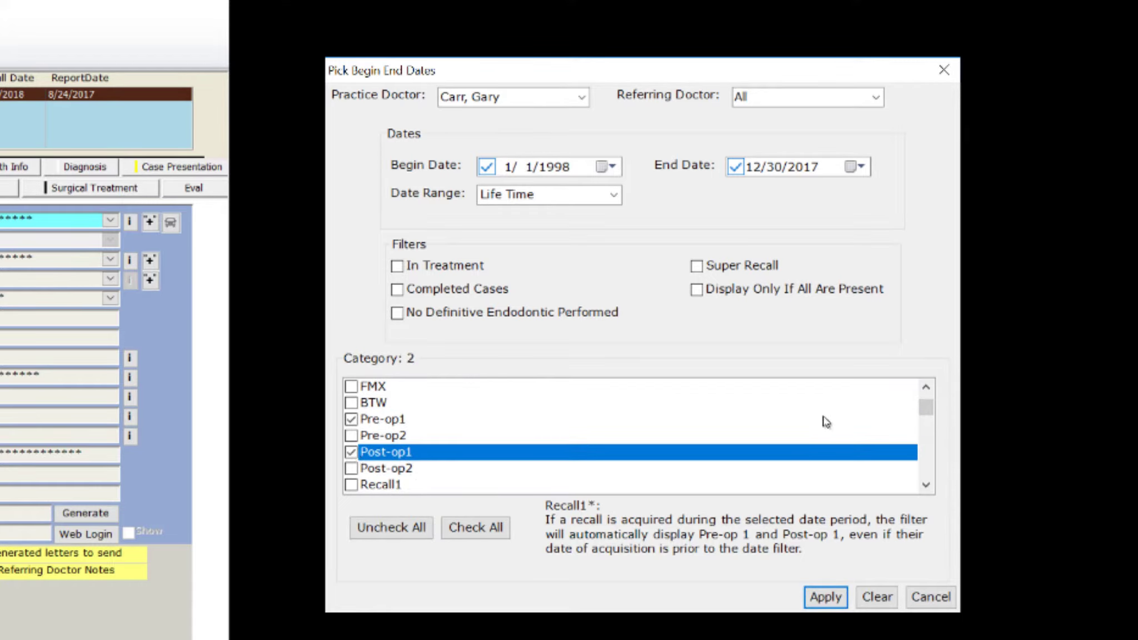
Add the GW category to the image filter selection, and clear the filter
{"action": "left_click", "coordinate": [925, 487]}
{"action": "left_click", "coordinate": [925, 487]}
{"action": "left_click", "coordinate": [925, 486]}
{"action": "left_click", "coordinate": [925, 487]}
{"action": "left_click", "coordinate": [925, 487]}
{"action": "left_click", "coordinate": [925, 486]}
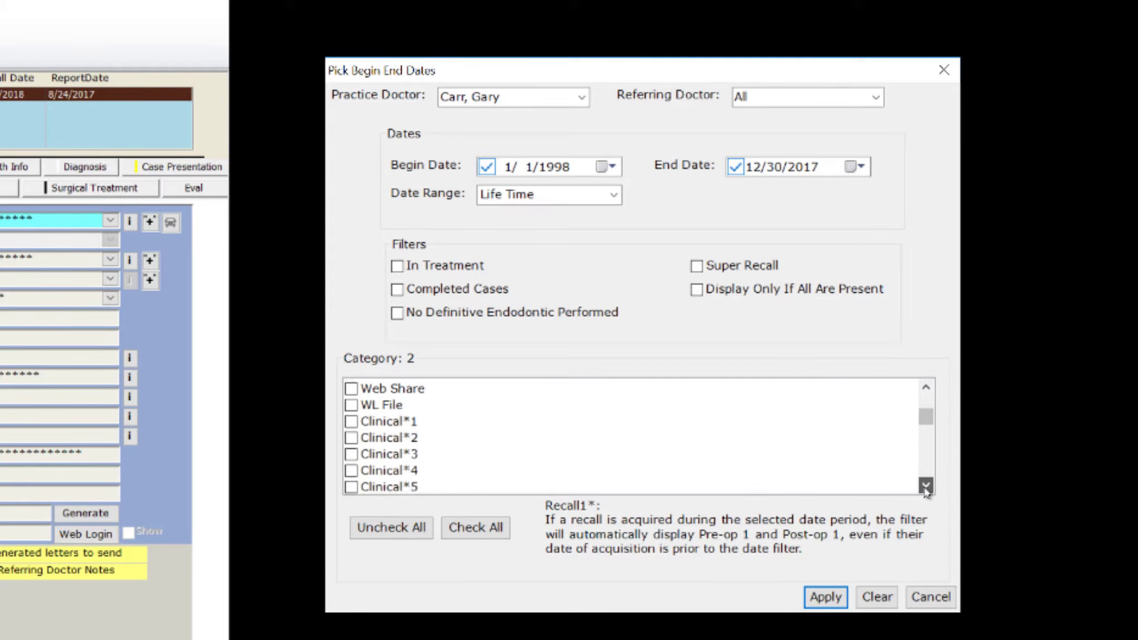
{"action": "left_click", "coordinate": [925, 487]}
{"action": "left_click", "coordinate": [925, 486]}
{"action": "left_click", "coordinate": [925, 487]}
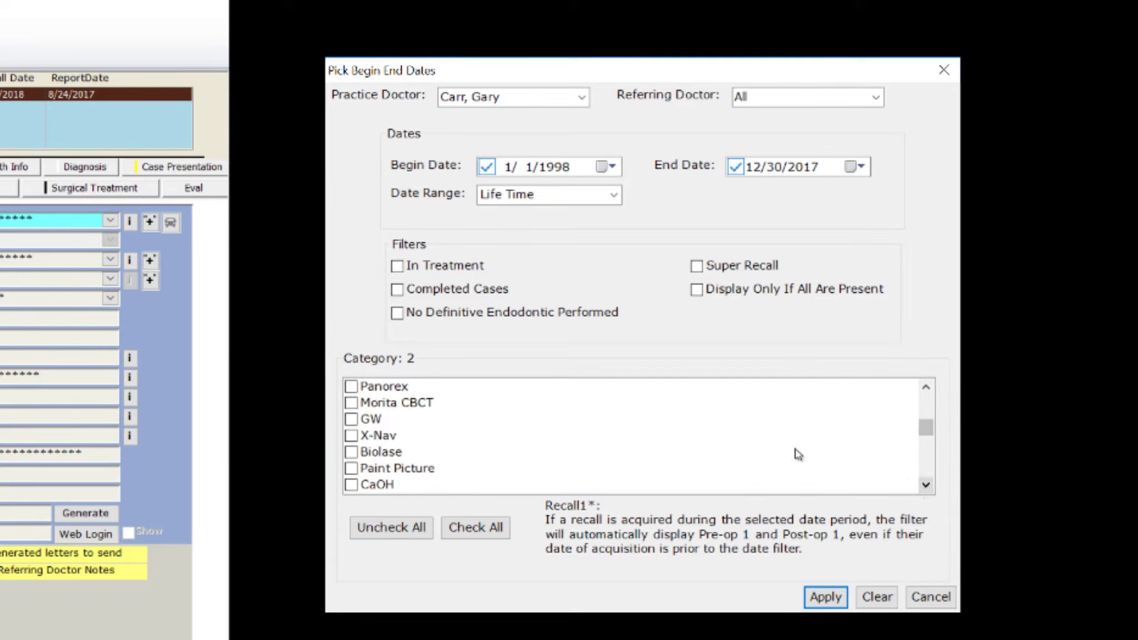
{"action": "left_click", "coordinate": [925, 388]}
{"action": "left_click", "coordinate": [925, 388]}
{"action": "left_click", "coordinate": [925, 387]}
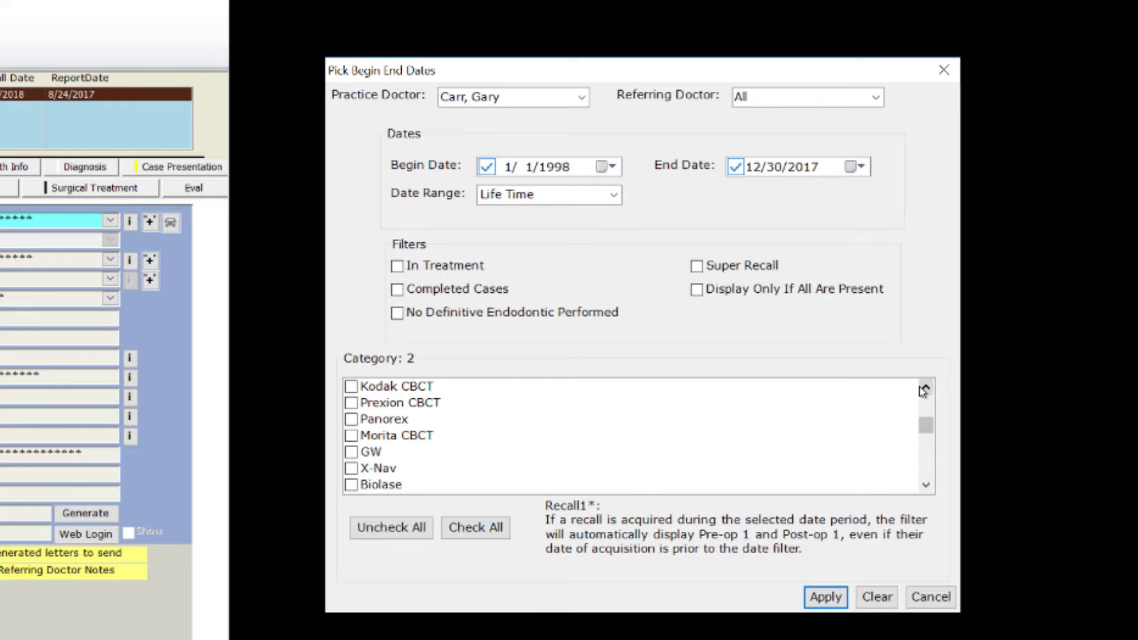
{"action": "left_click", "coordinate": [350, 452]}
{"action": "left_click", "coordinate": [364, 453]}
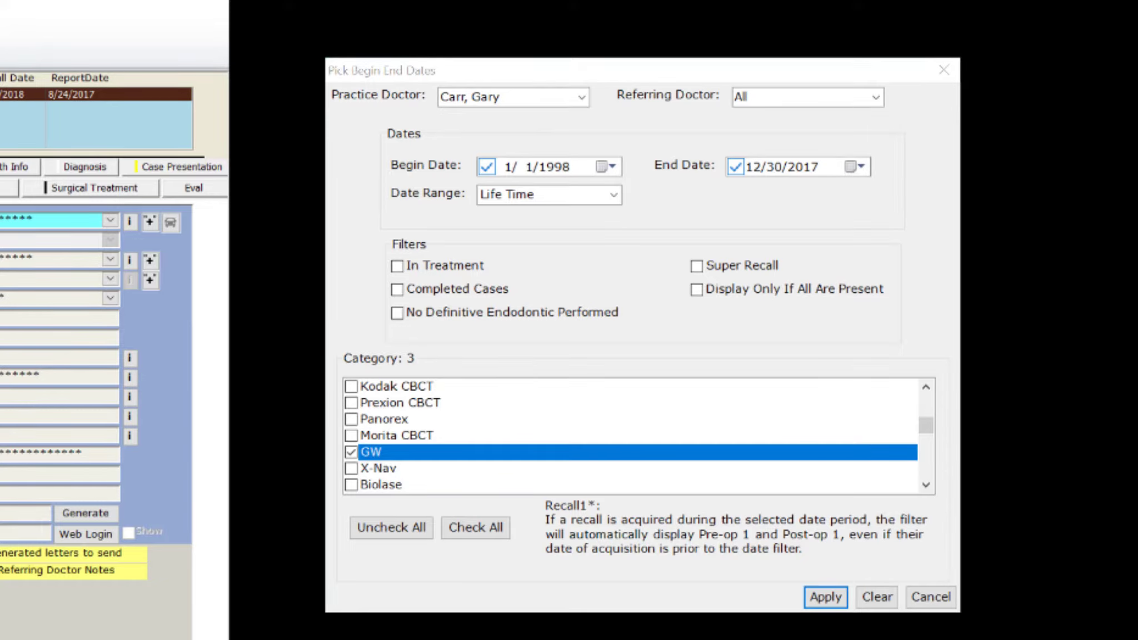
{"action": "left_click", "coordinate": [876, 598]}
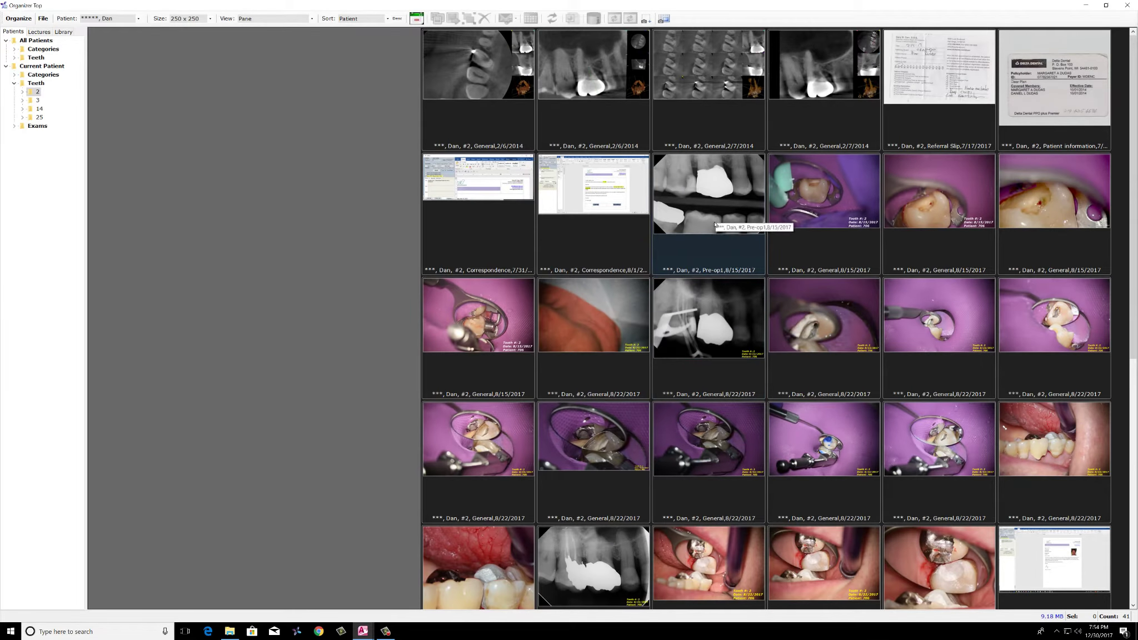
Preview the 8/15/2017 Pre-op1 x-ray of tooth 2 in the Organizer and restore the window to its smaller size
{"action": "left_click", "coordinate": [716, 225]}
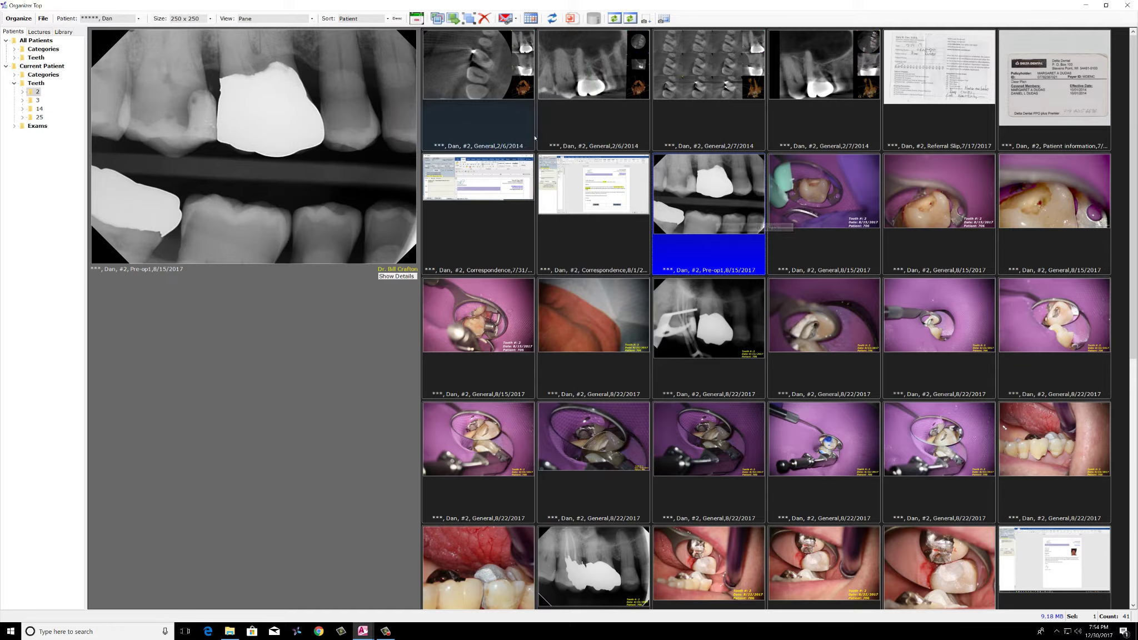
{"action": "left_click", "coordinate": [1105, 5]}
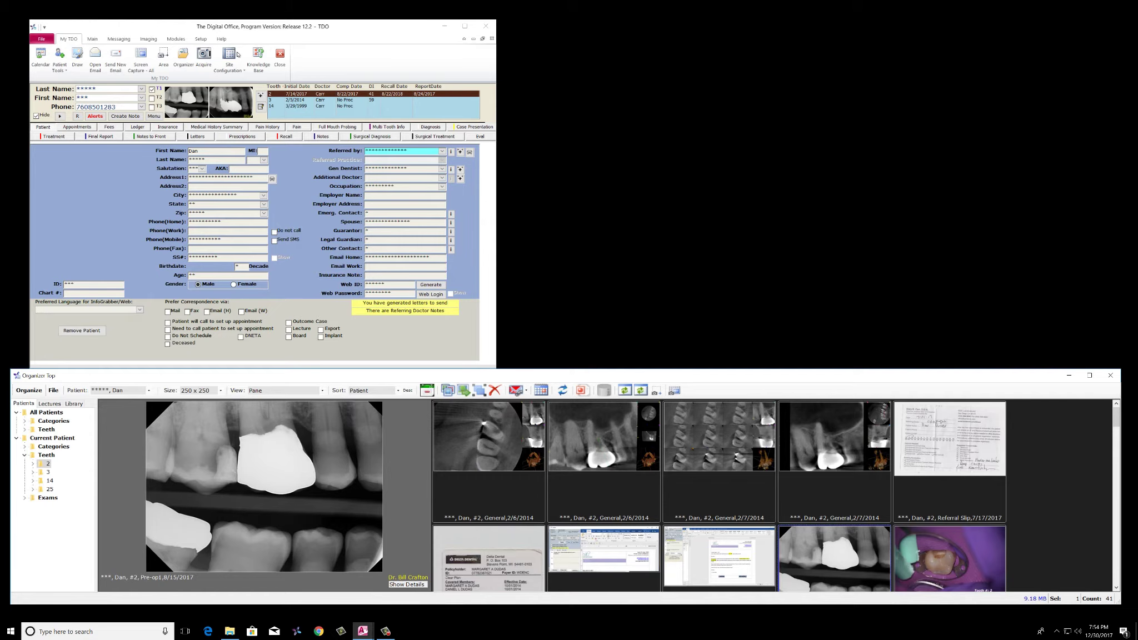
Start image acquisition for tooth 2 and load 2017-07-17.105457.dcm from the patient's XDR folder
{"action": "left_click", "coordinate": [203, 57]}
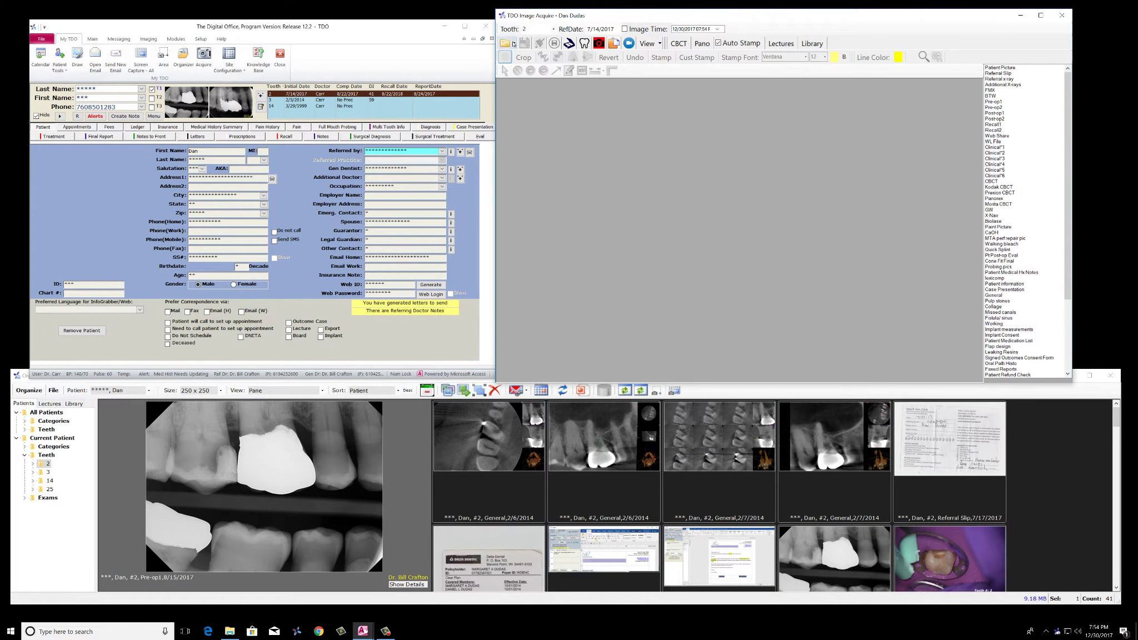
{"action": "left_click", "coordinate": [511, 42]}
{"action": "left_click", "coordinate": [535, 65]}
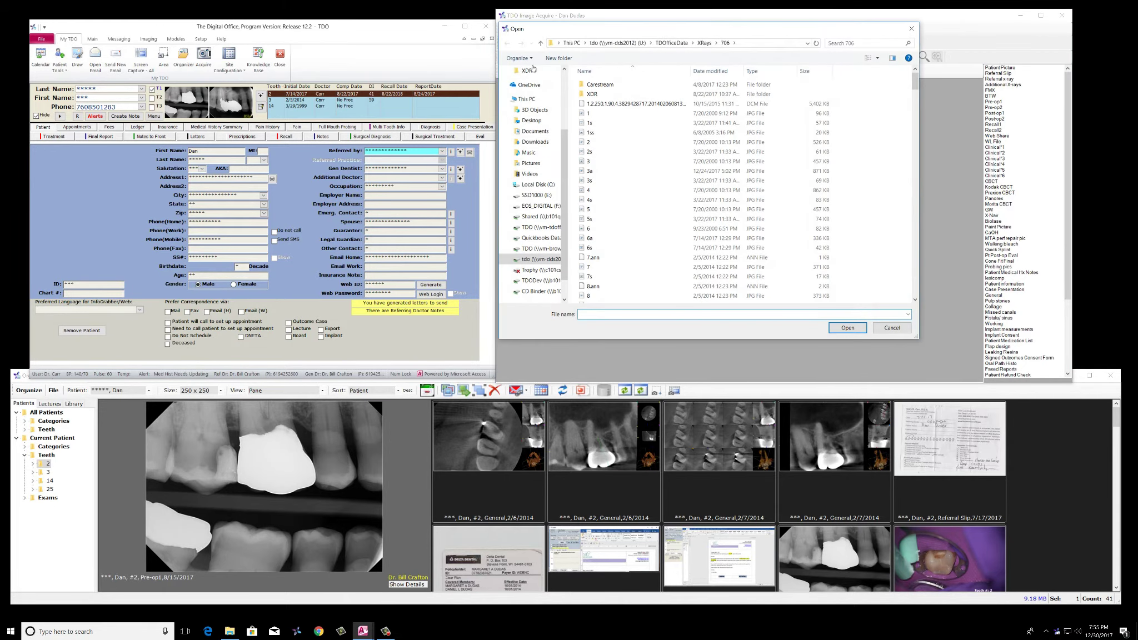
{"action": "double_click", "coordinate": [592, 94]}
{"action": "left_click", "coordinate": [605, 86]}
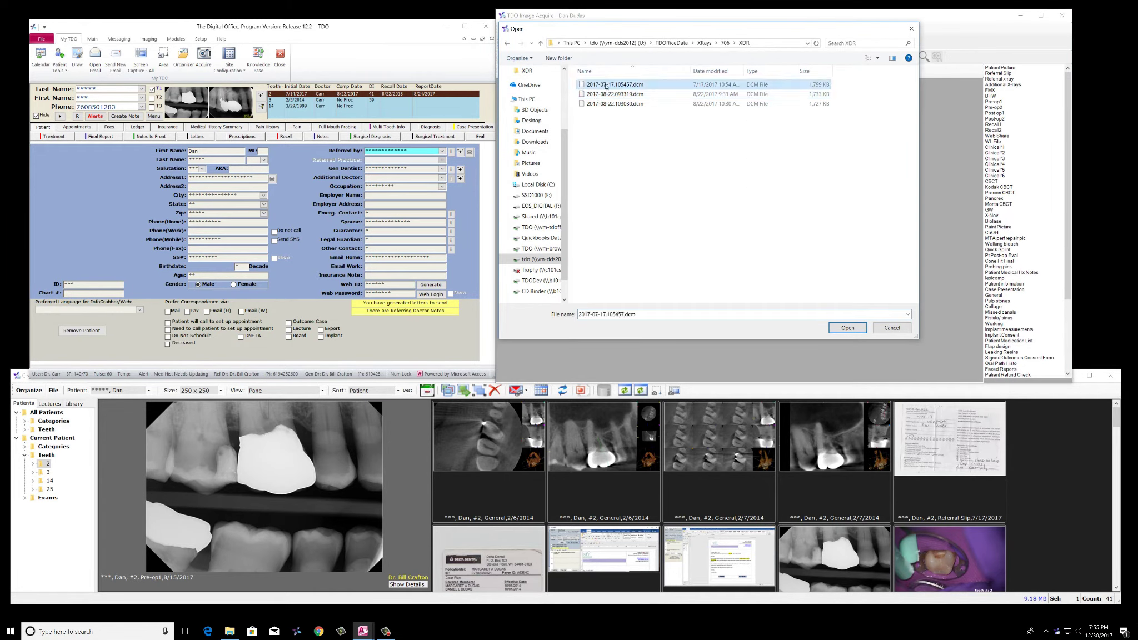
{"action": "left_click", "coordinate": [847, 327]}
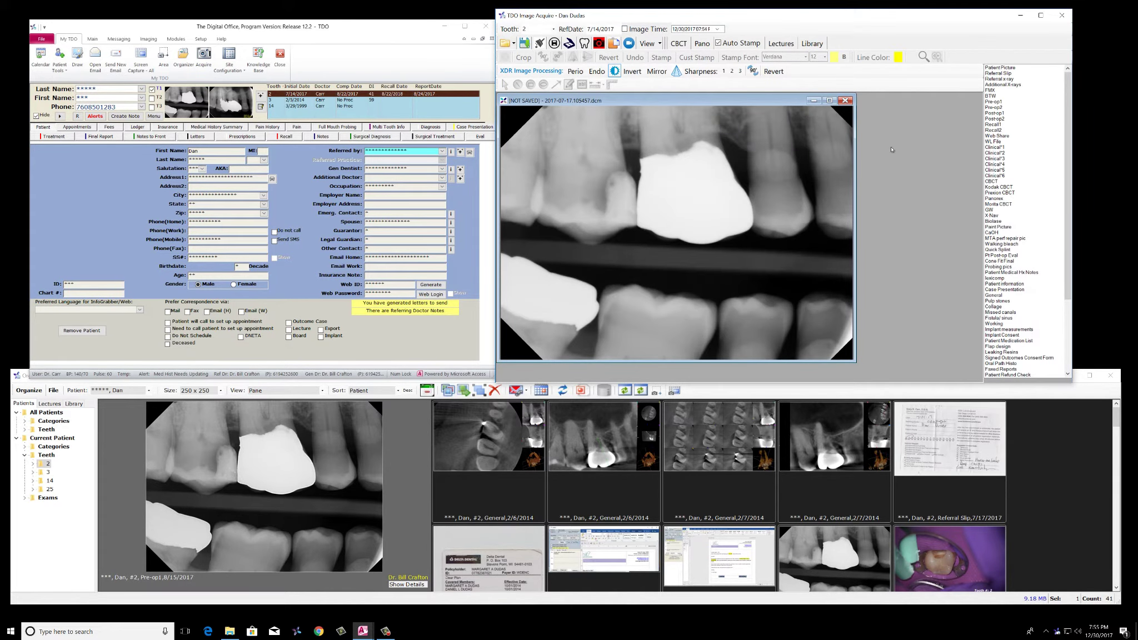
Assign the Pre-op1 category to the loaded x-ray and close the acquisition window without saving
{"action": "left_click", "coordinate": [998, 102]}
{"action": "left_click", "coordinate": [1061, 16]}
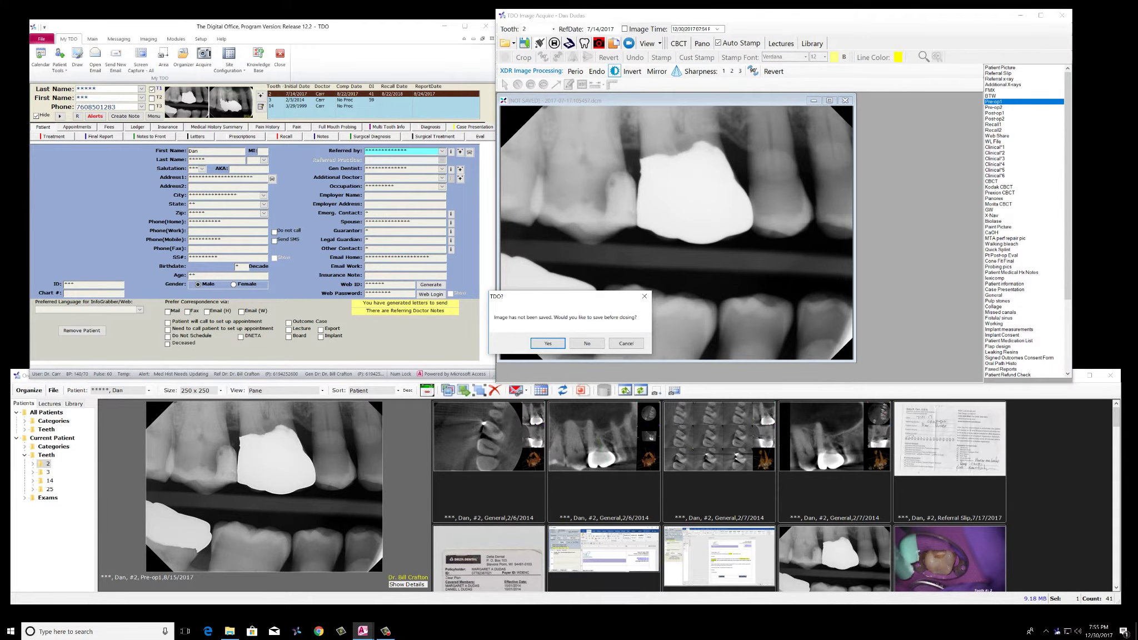
{"action": "left_click", "coordinate": [587, 343]}
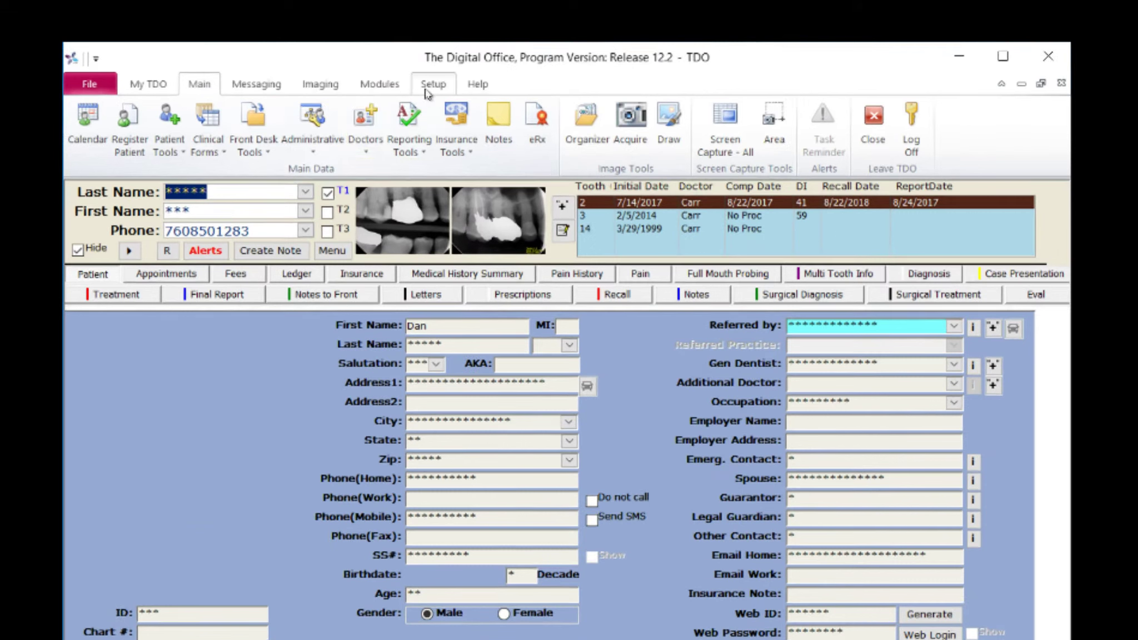
Open the Image Categories list from the program setup options
{"action": "left_click", "coordinate": [200, 39]}
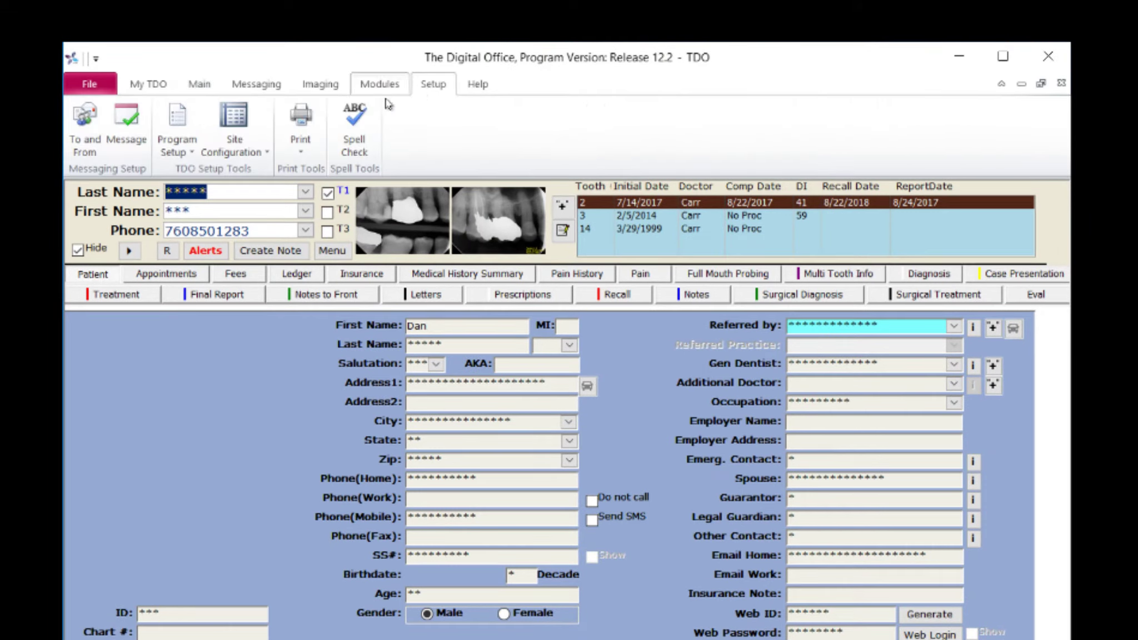
{"action": "left_click", "coordinate": [193, 156]}
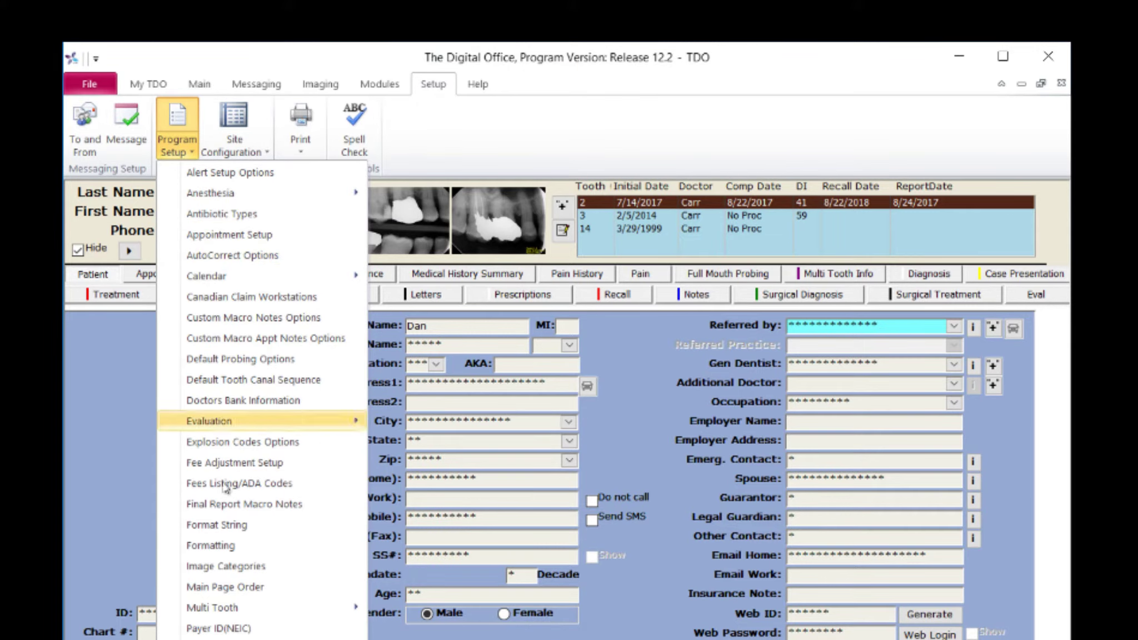
{"action": "left_click", "coordinate": [279, 566]}
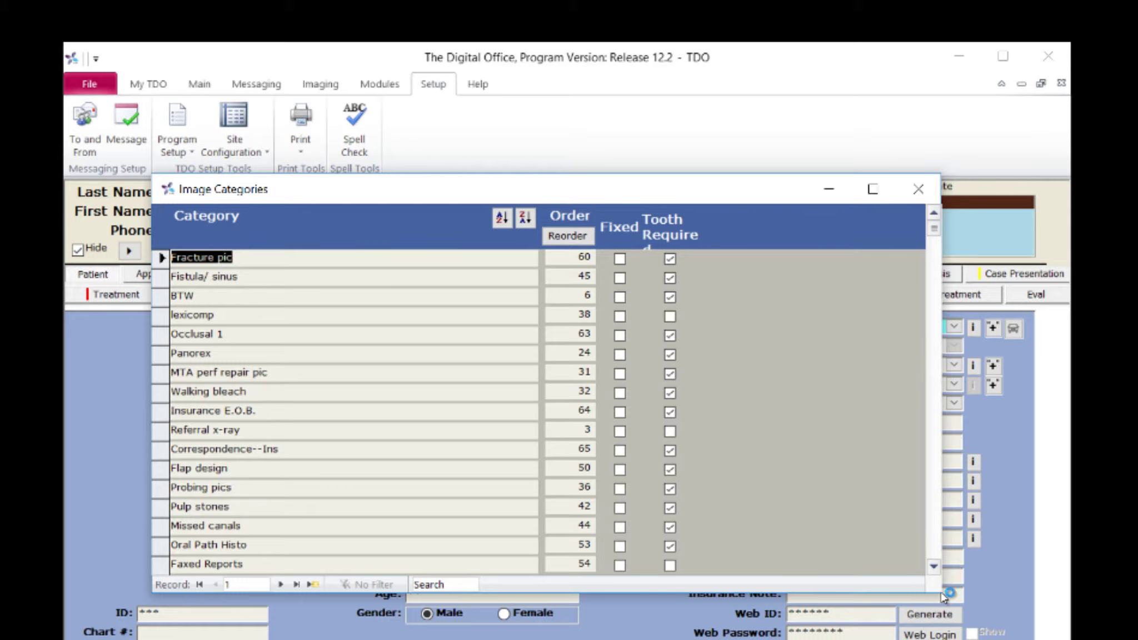
Add a new image category named "Am Cores" at the end of the list
{"action": "left_click_drag", "start_coordinate": [935, 230], "coordinate": [936, 521]}
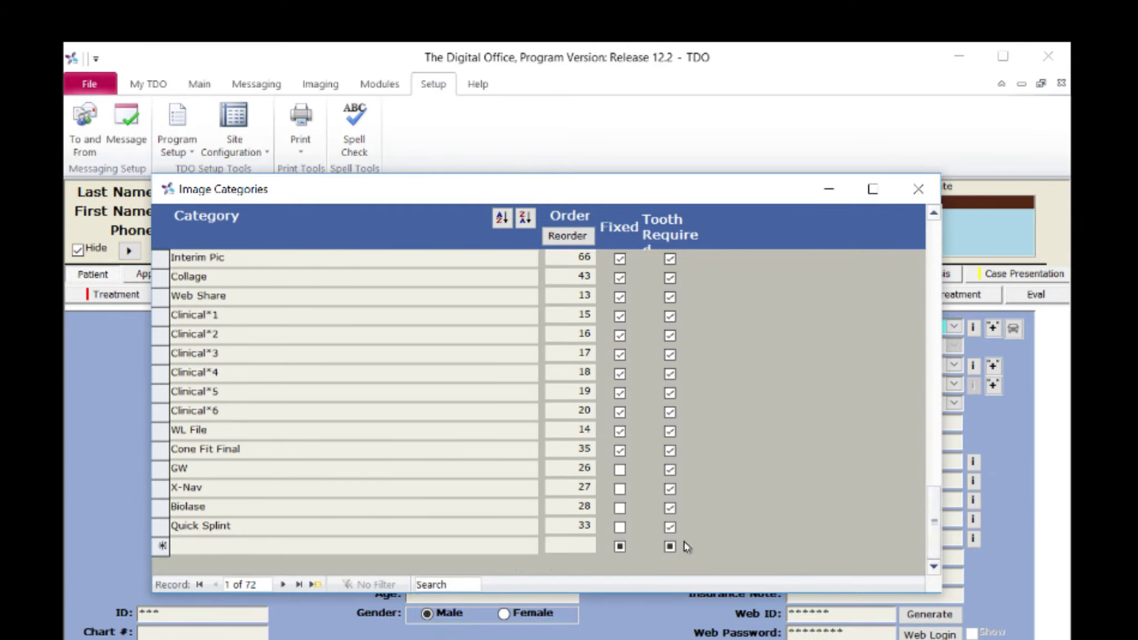
{"action": "left_click", "coordinate": [192, 545]}
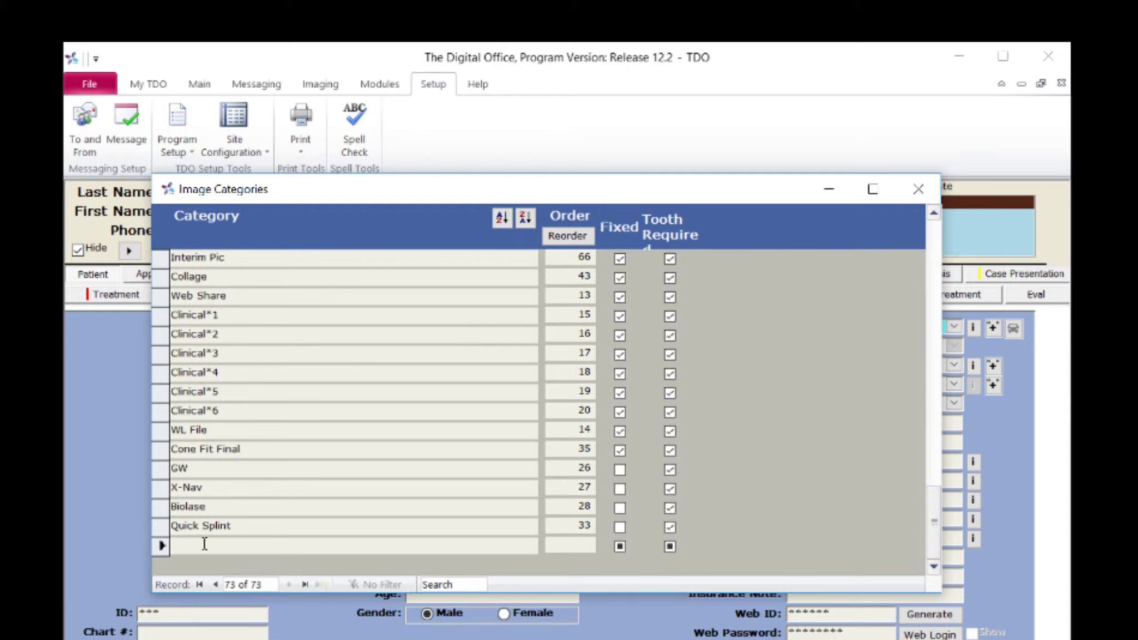
{"action": "type", "text": "Am"}
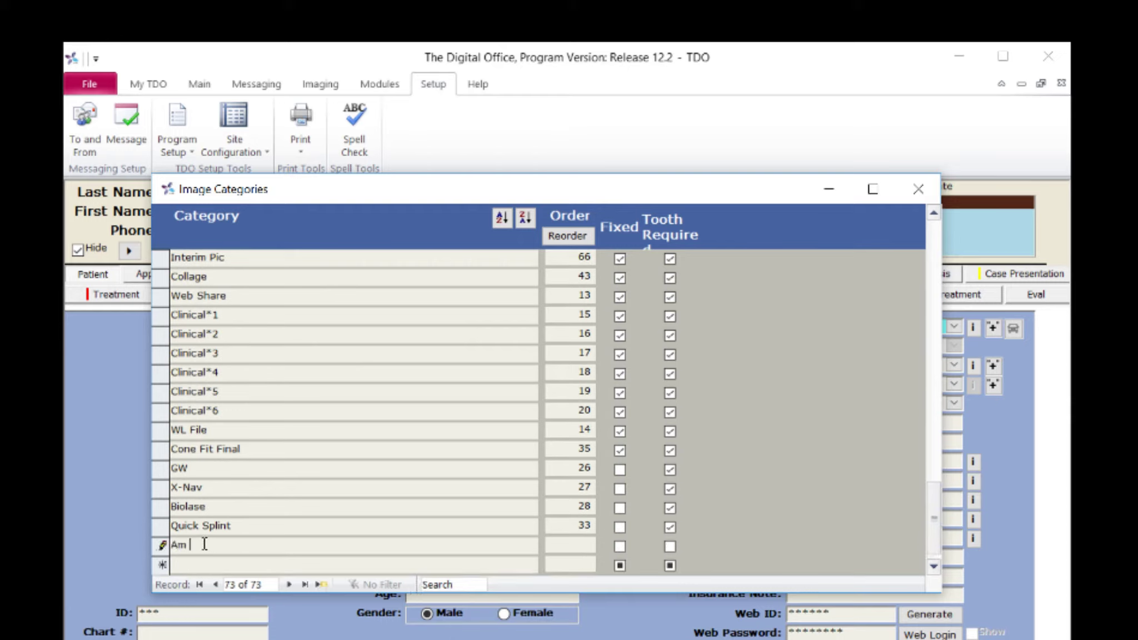
{"action": "type", "text": " Co"}
{"action": "type", "text": "le"}
{"action": "type", "text": "s"}
Set the Am Cores category's order to 29 and close the Image Categories list
{"action": "mouse_move", "coordinate": [933, 517]}
{"action": "left_mouse_down"}
{"action": "mouse_move", "coordinate": [934, 430]}
{"action": "mouse_move", "coordinate": [933, 532]}
{"action": "left_mouse_up"}
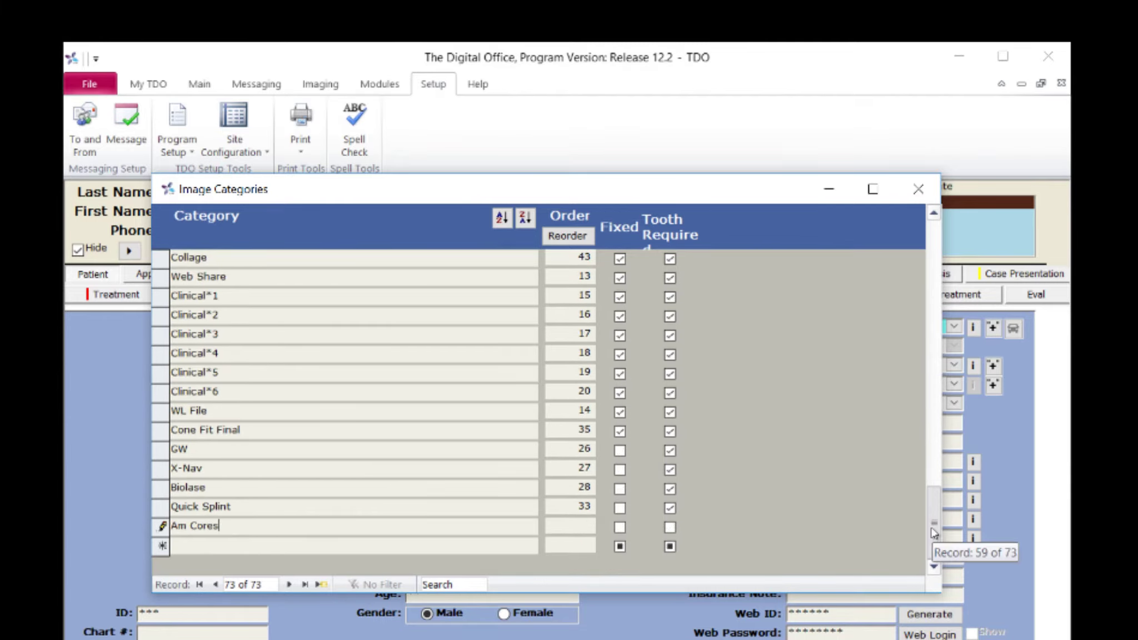
{"action": "left_click", "coordinate": [580, 525]}
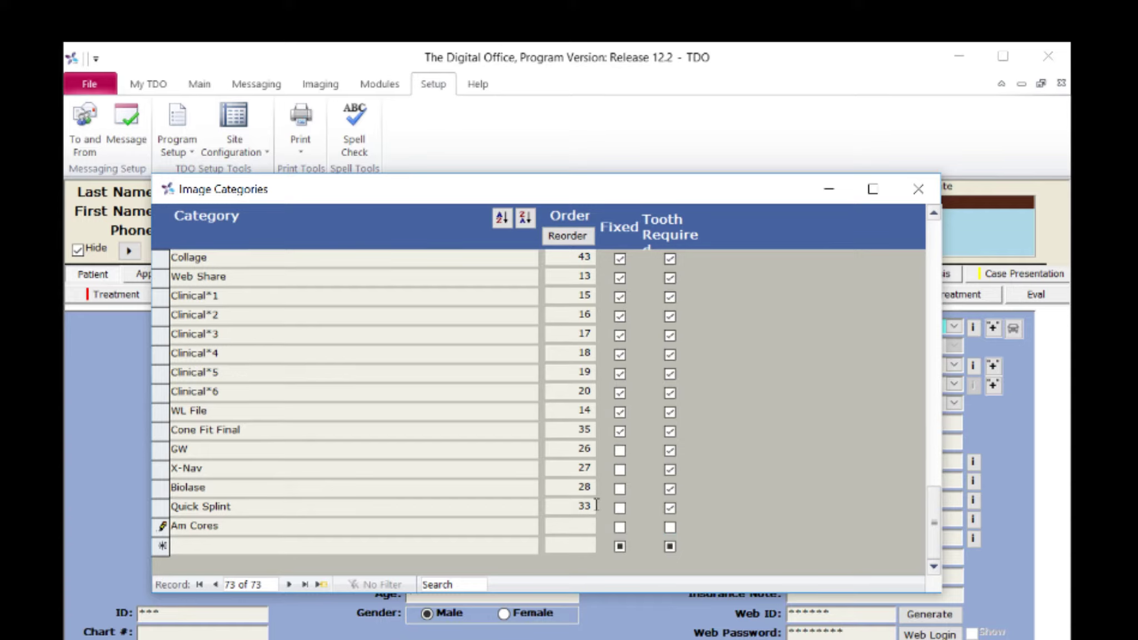
{"action": "type", "text": "29"}
{"action": "key", "text": "Return"}
{"action": "left_click", "coordinate": [918, 190]}
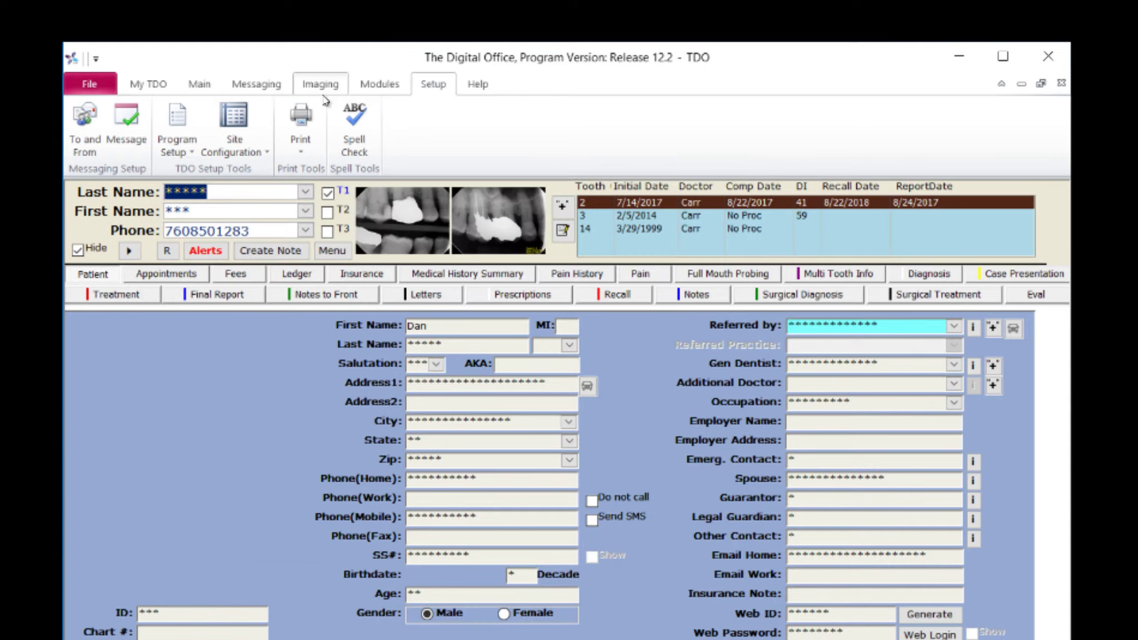
Reopen image acquisition for tooth 2 and load 2017-07-17.105457.dcm from the XDR folder
{"action": "left_click", "coordinate": [321, 83]}
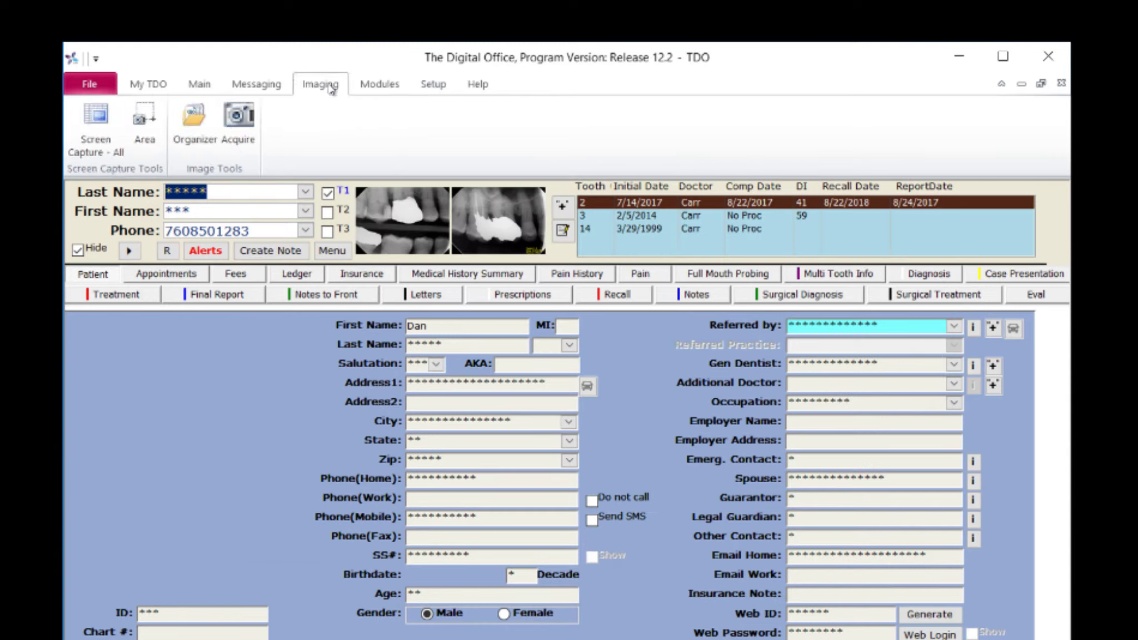
{"action": "left_click", "coordinate": [238, 126]}
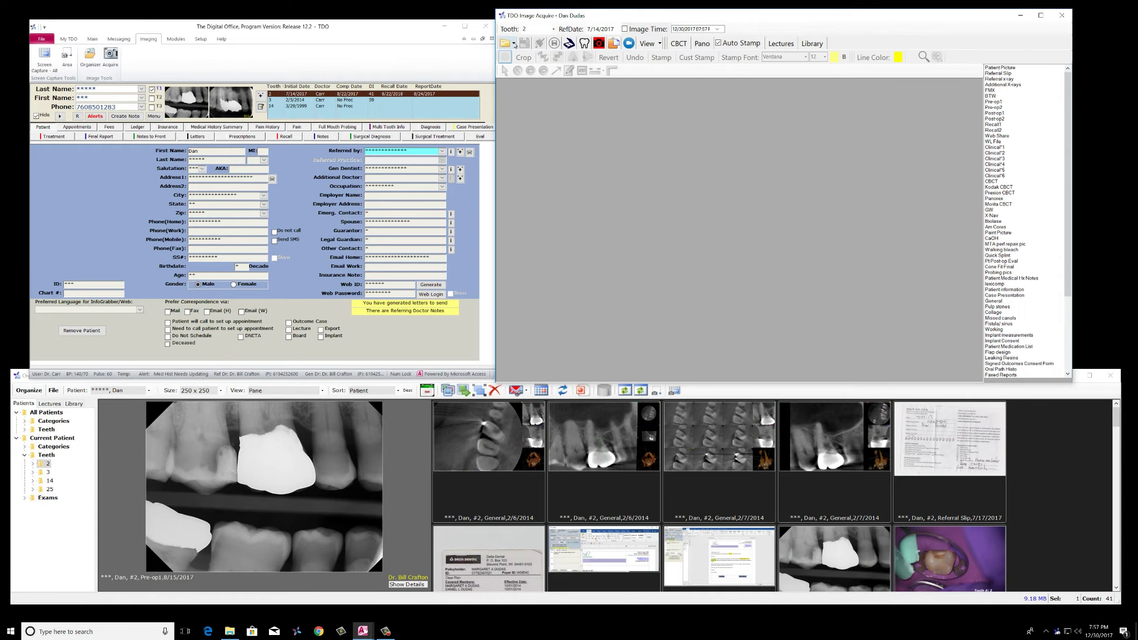
{"action": "left_click", "coordinate": [789, 66]}
{"action": "left_click", "coordinate": [523, 55]}
{"action": "left_click", "coordinate": [593, 95]}
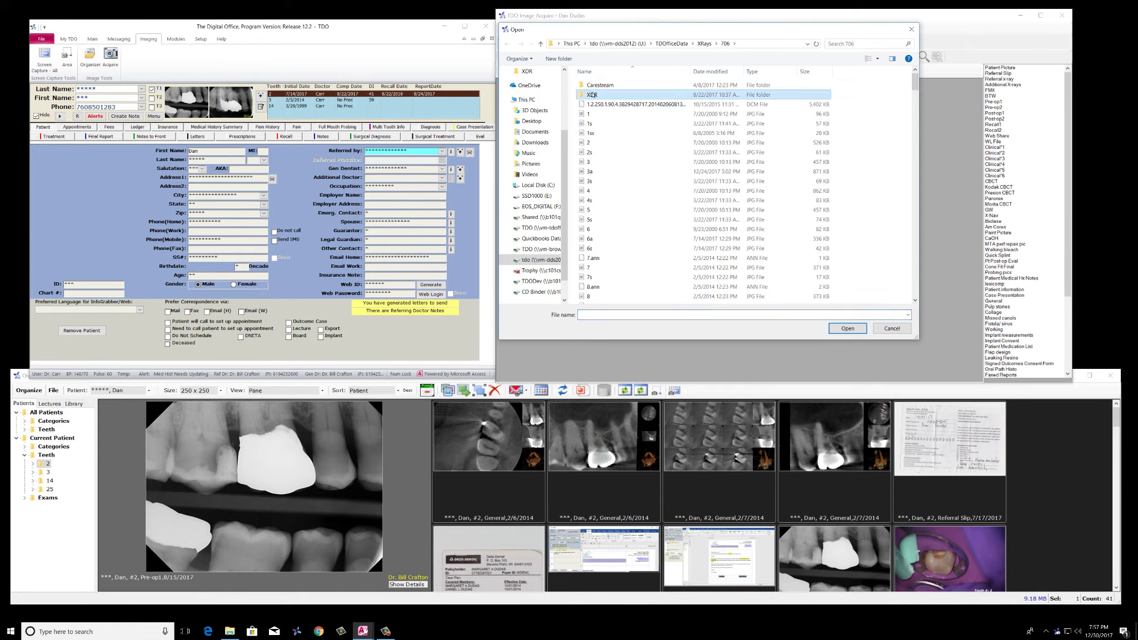
{"action": "double_click", "coordinate": [593, 95]}
{"action": "left_click", "coordinate": [603, 87]}
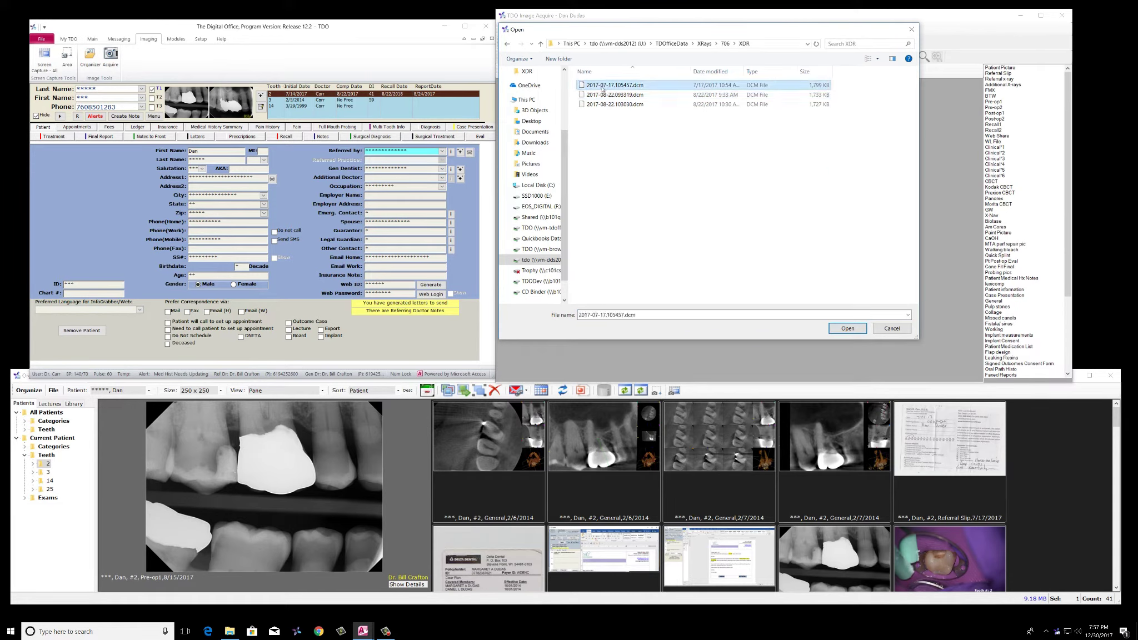
{"action": "left_click", "coordinate": [847, 327]}
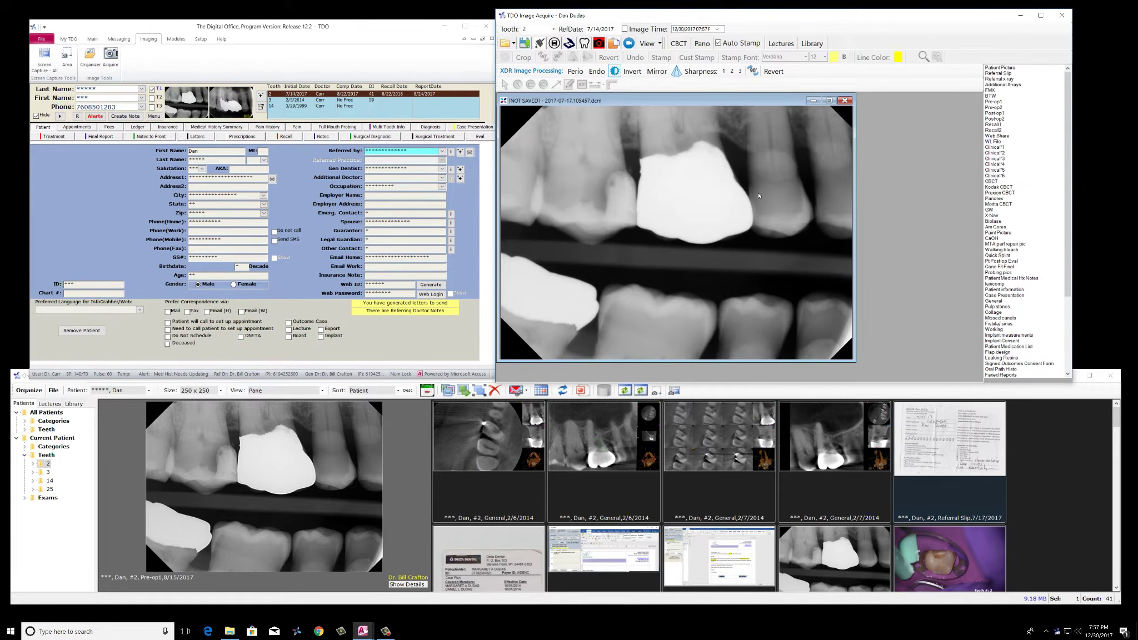
Assign the Pre-op1 and Am Cores categories to the x-ray, then save and close it, superseding the current Pre-op1 picture
{"action": "left_click", "coordinate": [995, 102]}
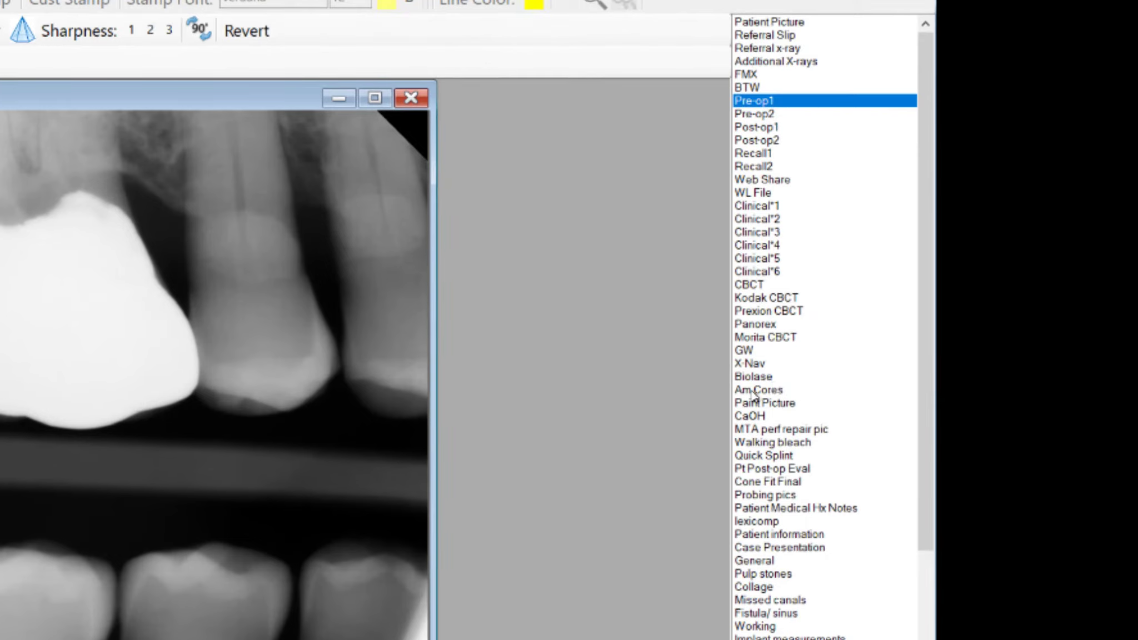
{"action": "left_click", "coordinate": [755, 391]}
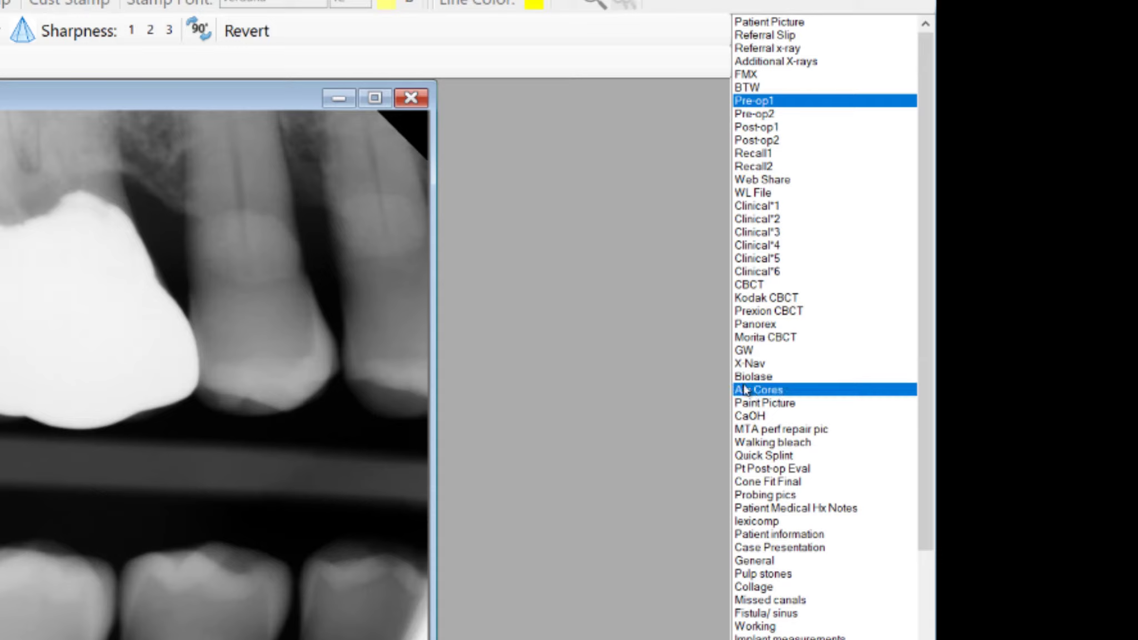
{"action": "right_click", "coordinate": [87, 154]}
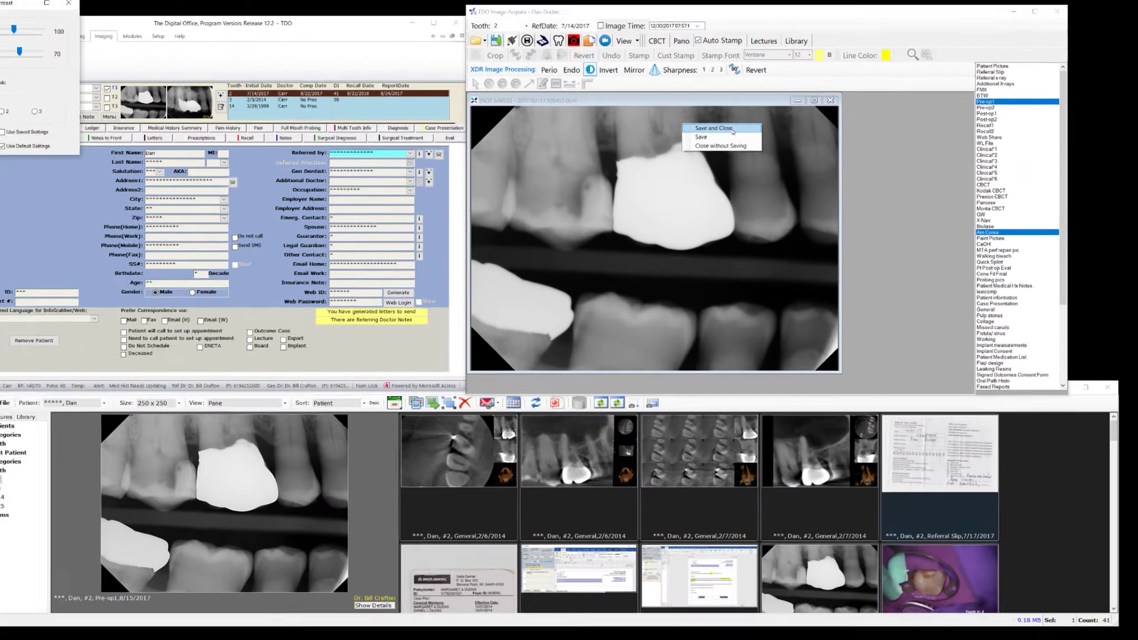
{"action": "left_click", "coordinate": [733, 131]}
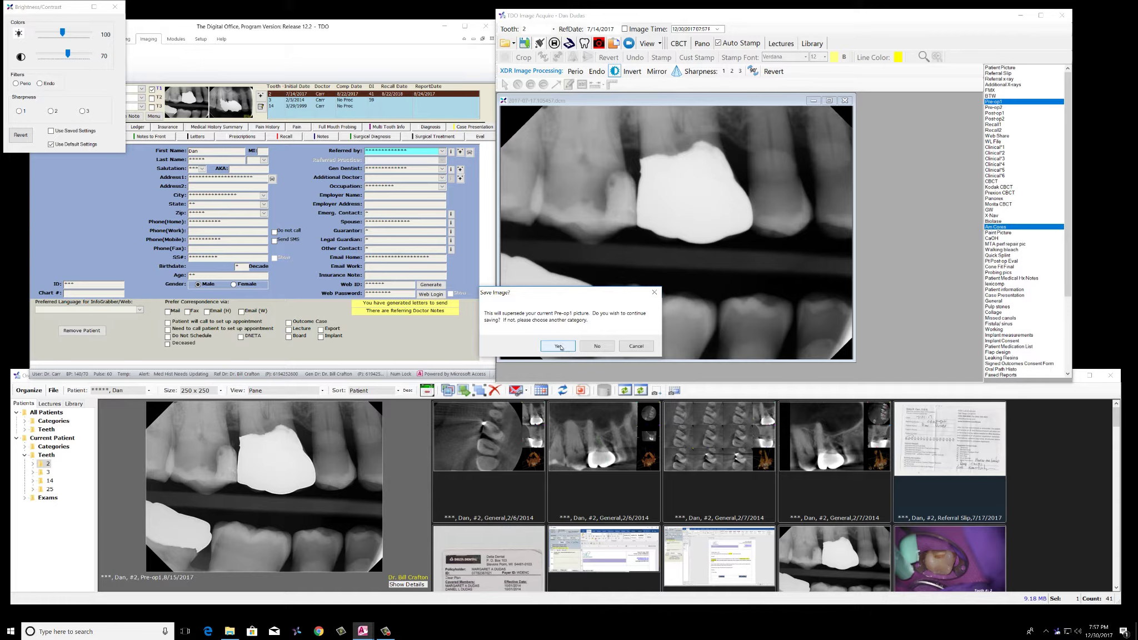
{"action": "left_click", "coordinate": [559, 346]}
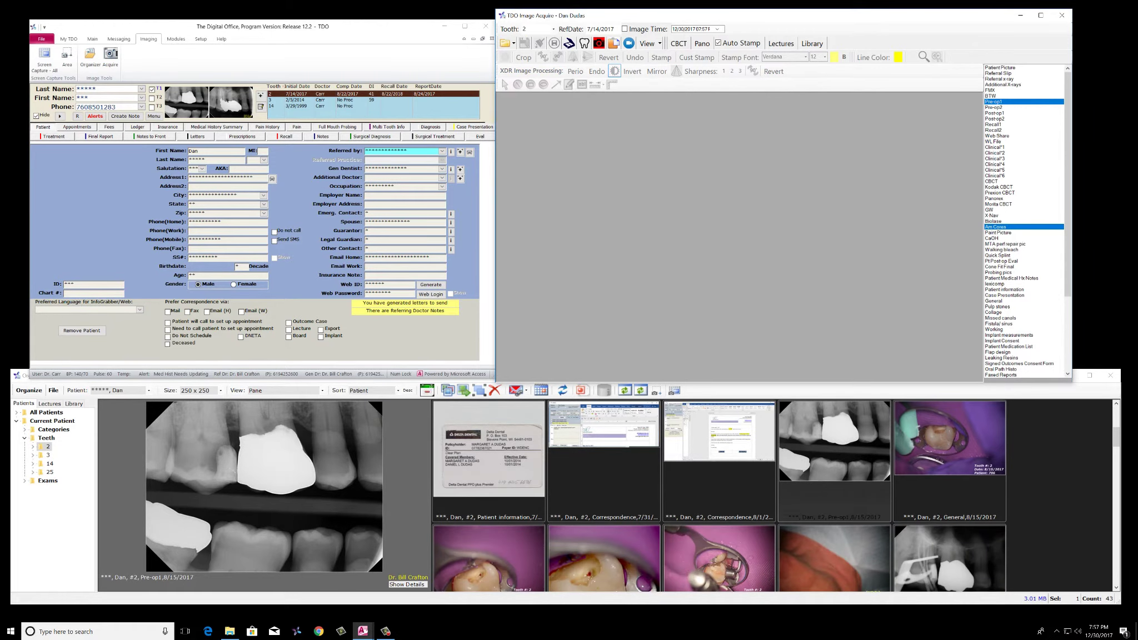
Close image acquisition, filter the patient's tooth 2 images to the Am Cores category only, and preview the filtered x-ray
{"action": "left_click", "coordinate": [1061, 17]}
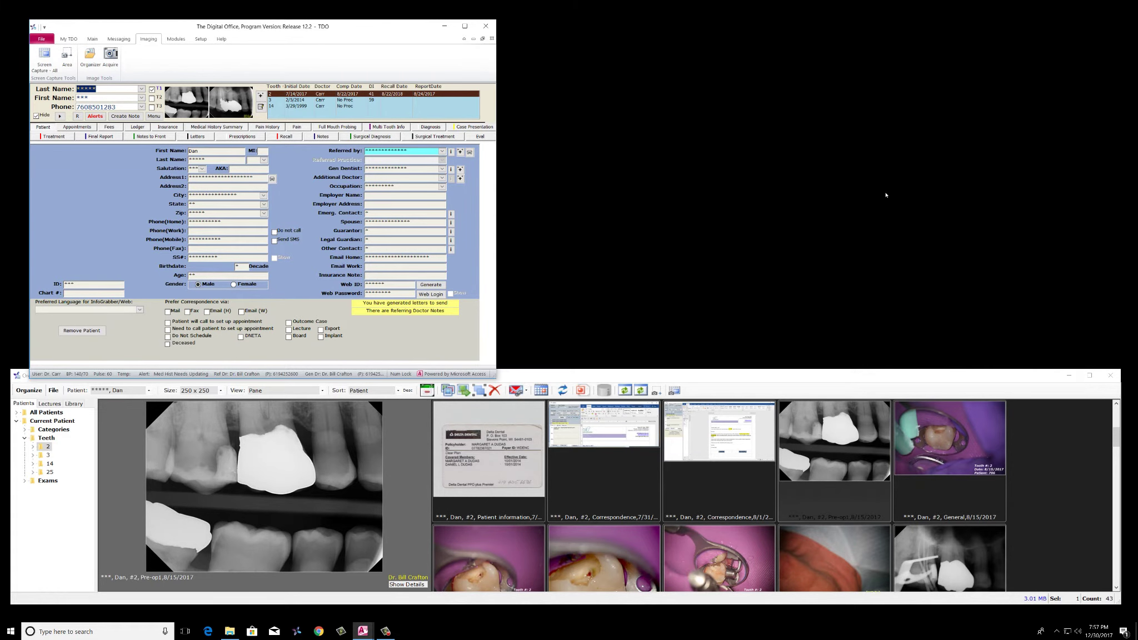
{"action": "double_click", "coordinate": [692, 381]}
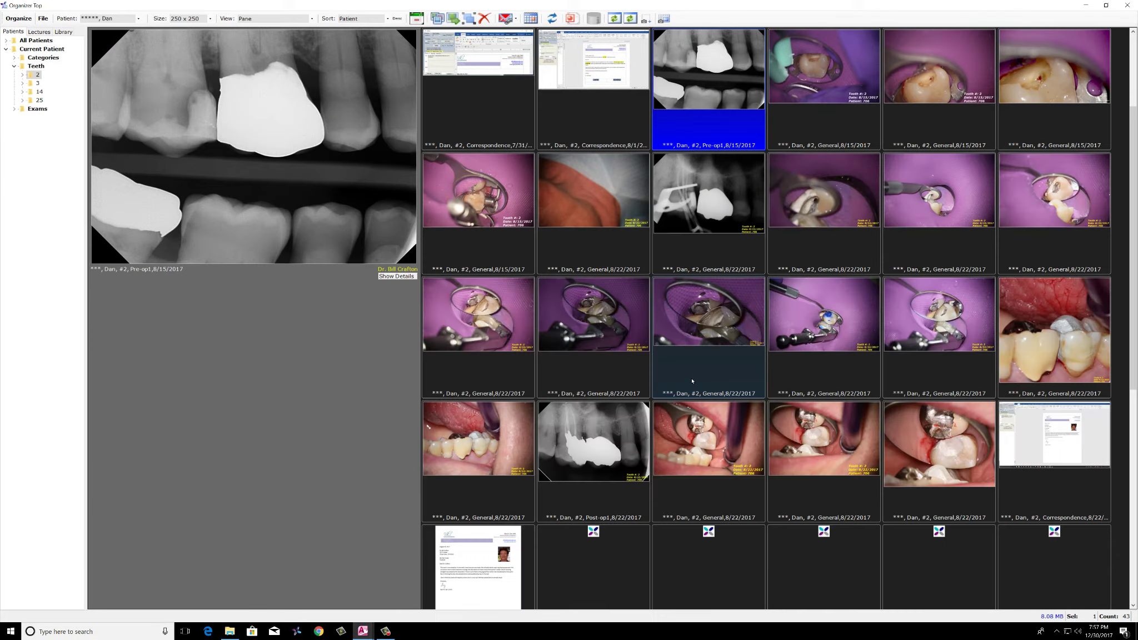
{"action": "left_click", "coordinate": [417, 19]}
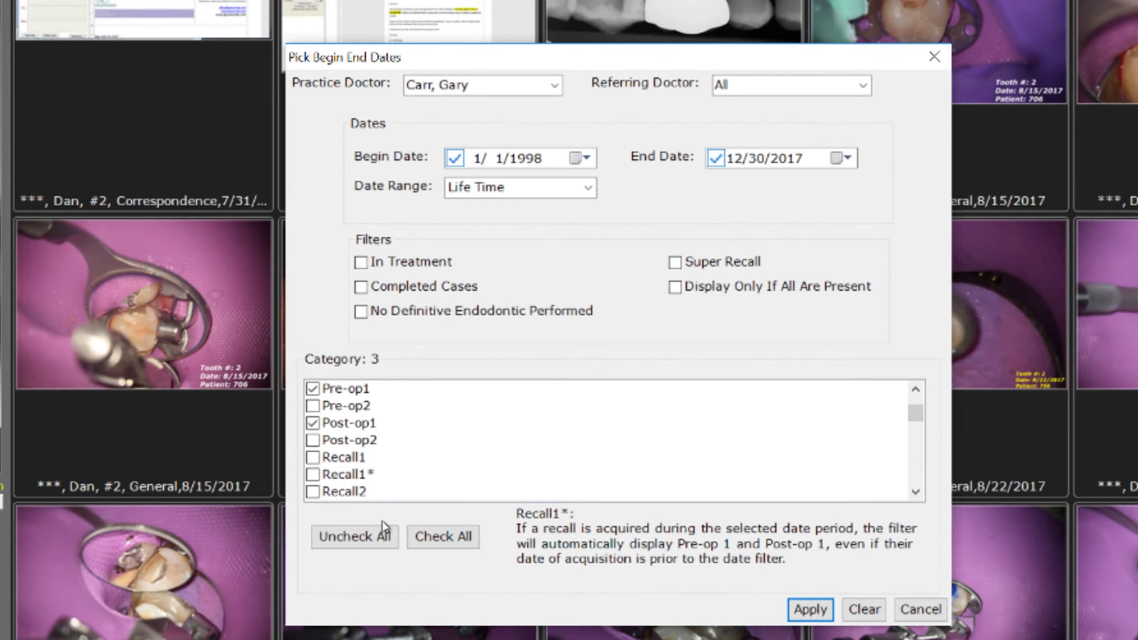
{"action": "left_click", "coordinate": [367, 537]}
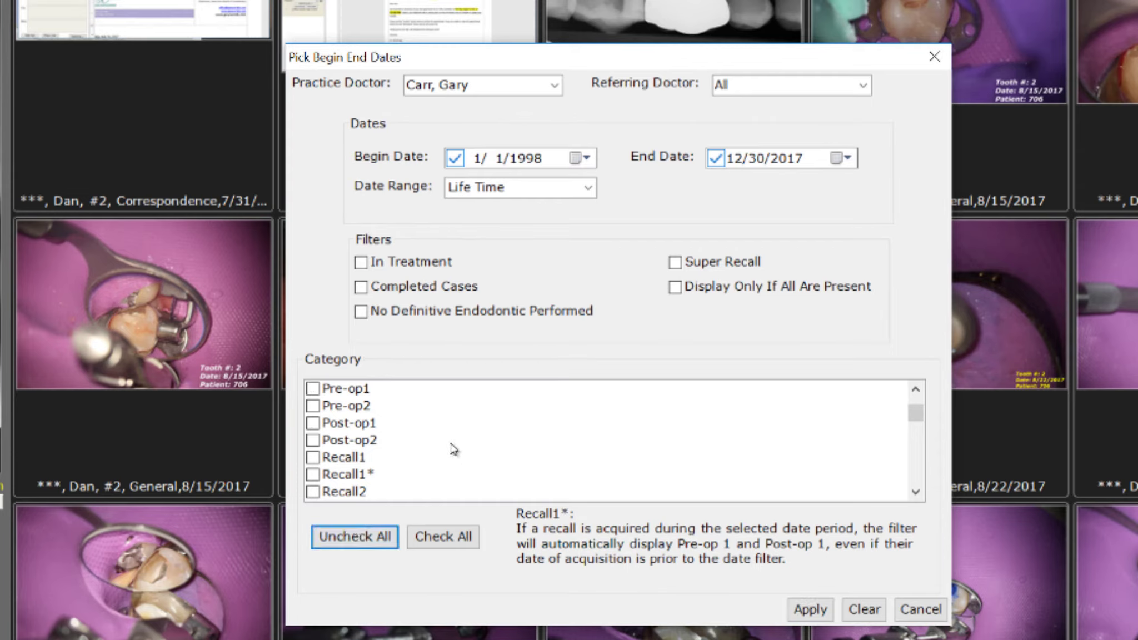
{"action": "left_click_drag", "start_coordinate": [915, 414], "coordinate": [915, 428]}
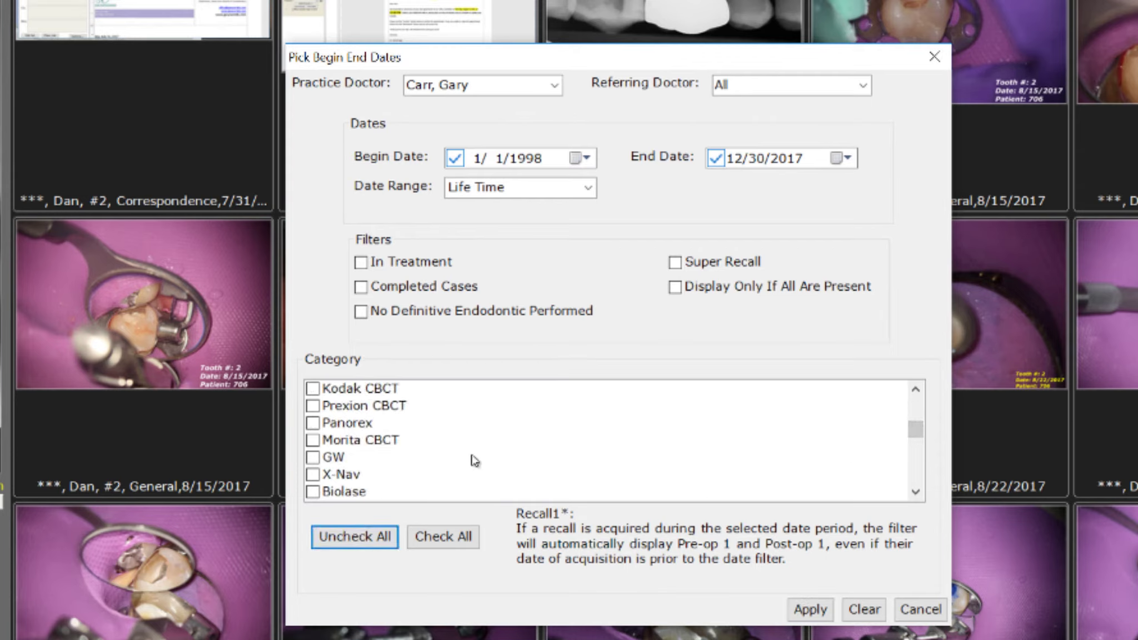
{"action": "scroll", "coordinate": [470, 459], "scroll_direction": "down", "scroll_amount": 1}
{"action": "left_click", "coordinate": [312, 458]}
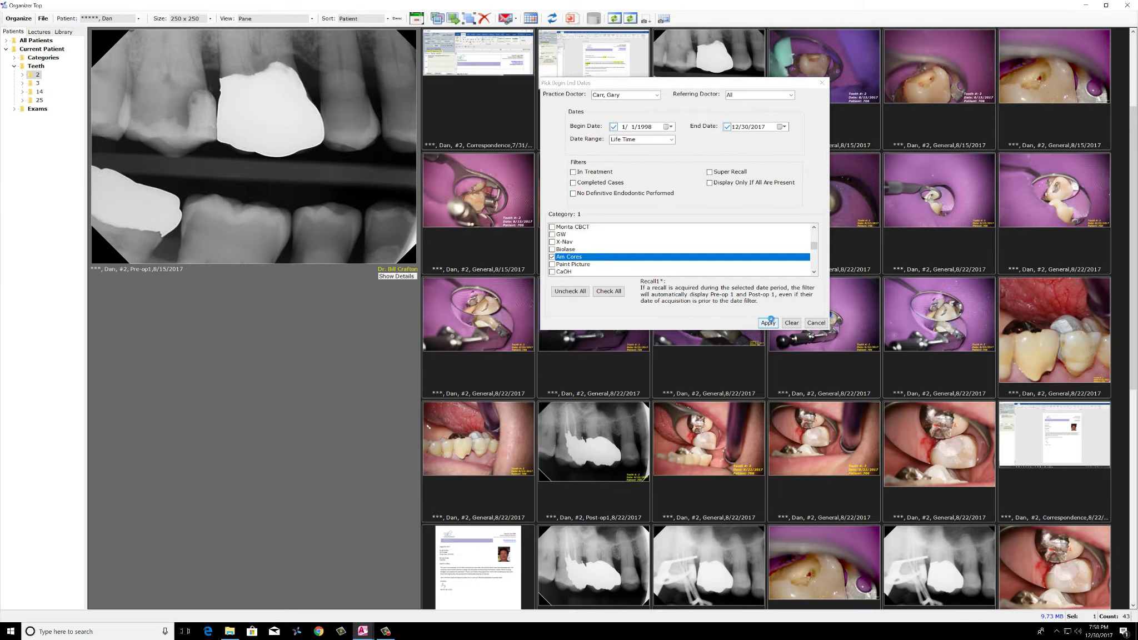
{"action": "left_click", "coordinate": [803, 523]}
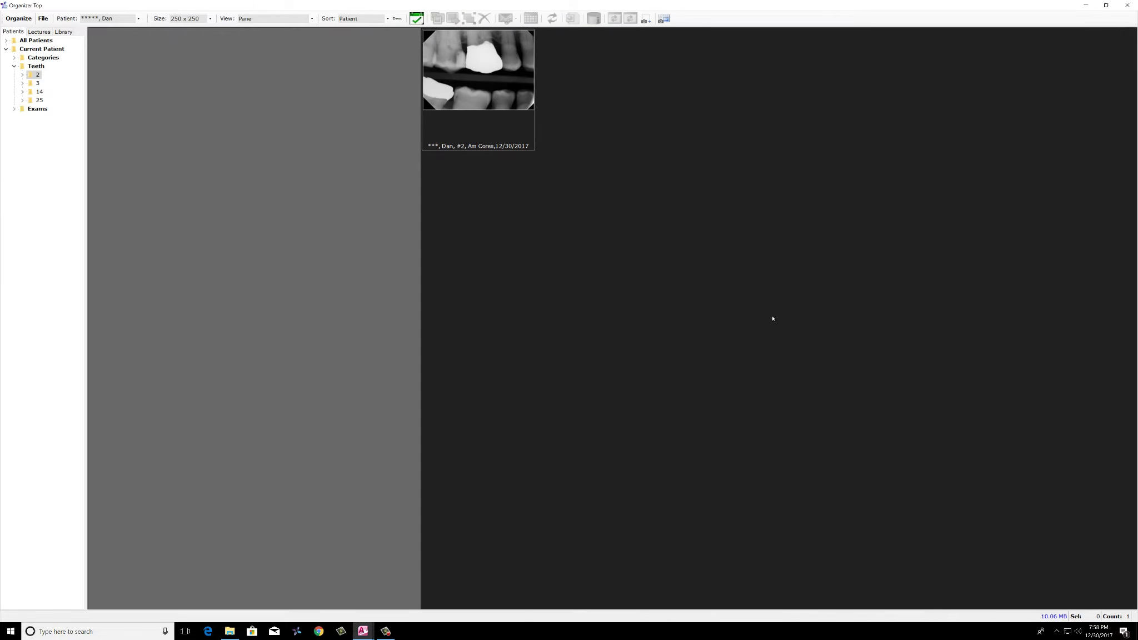
{"action": "left_click", "coordinate": [461, 120]}
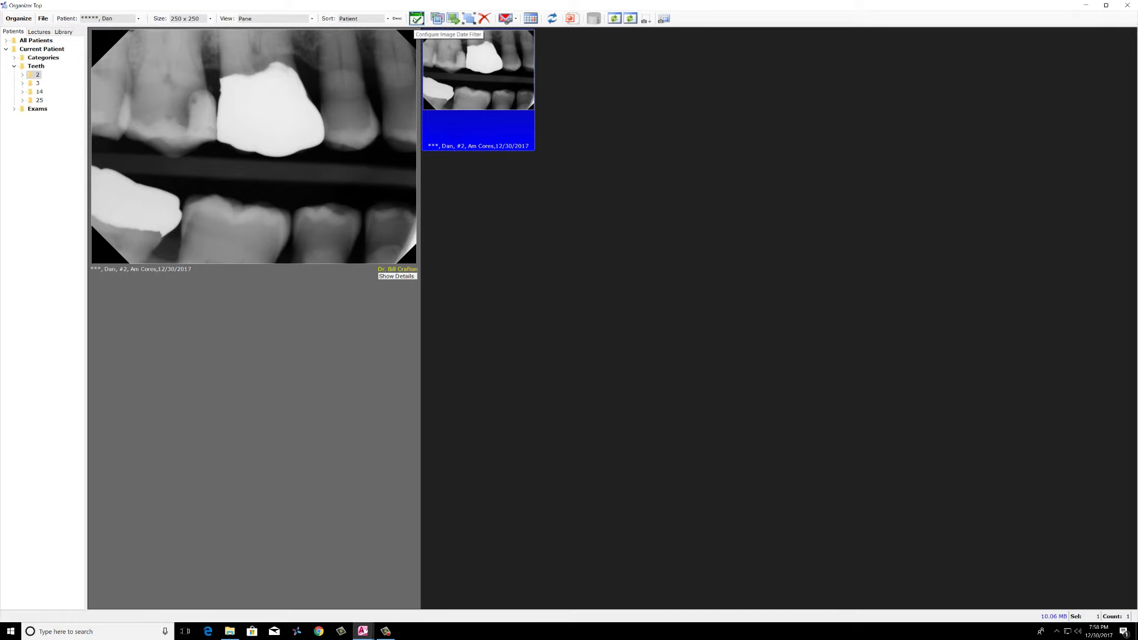
Change the category filter to Quick Splint only and show the matching images for all patients
{"action": "left_click", "coordinate": [416, 20]}
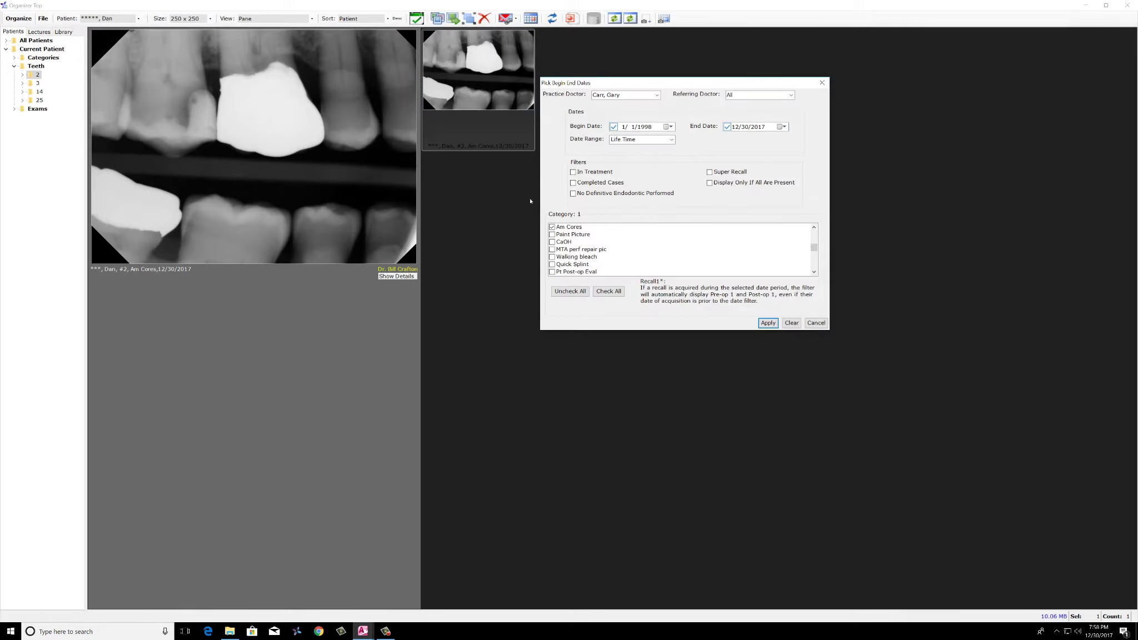
{"action": "left_click", "coordinate": [569, 291]}
{"action": "left_click", "coordinate": [553, 264]}
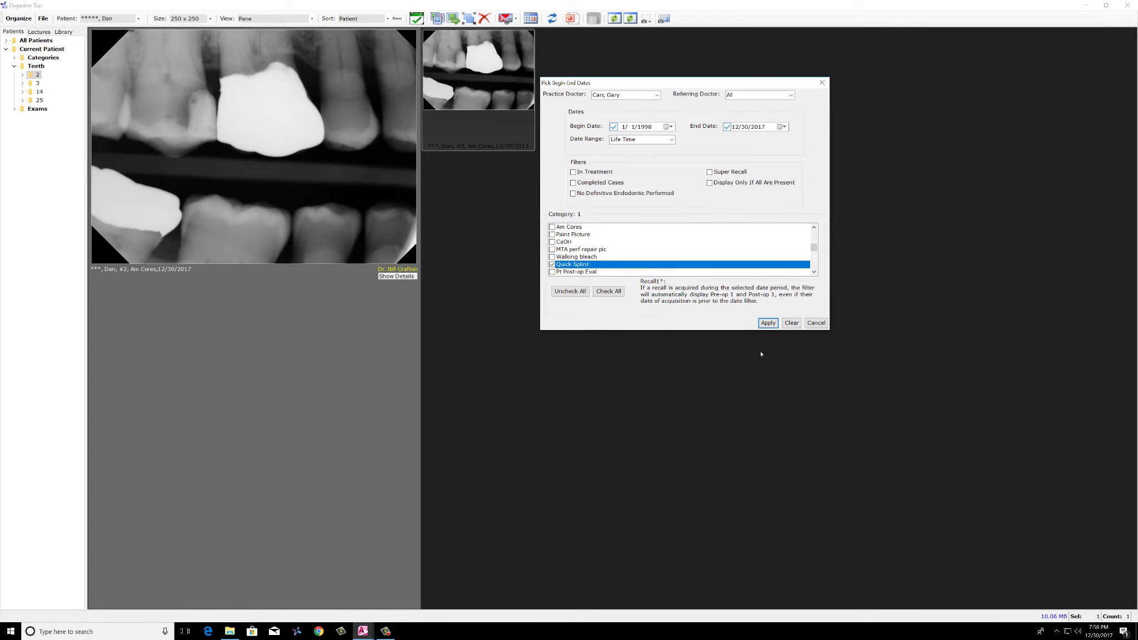
{"action": "left_click", "coordinate": [768, 323]}
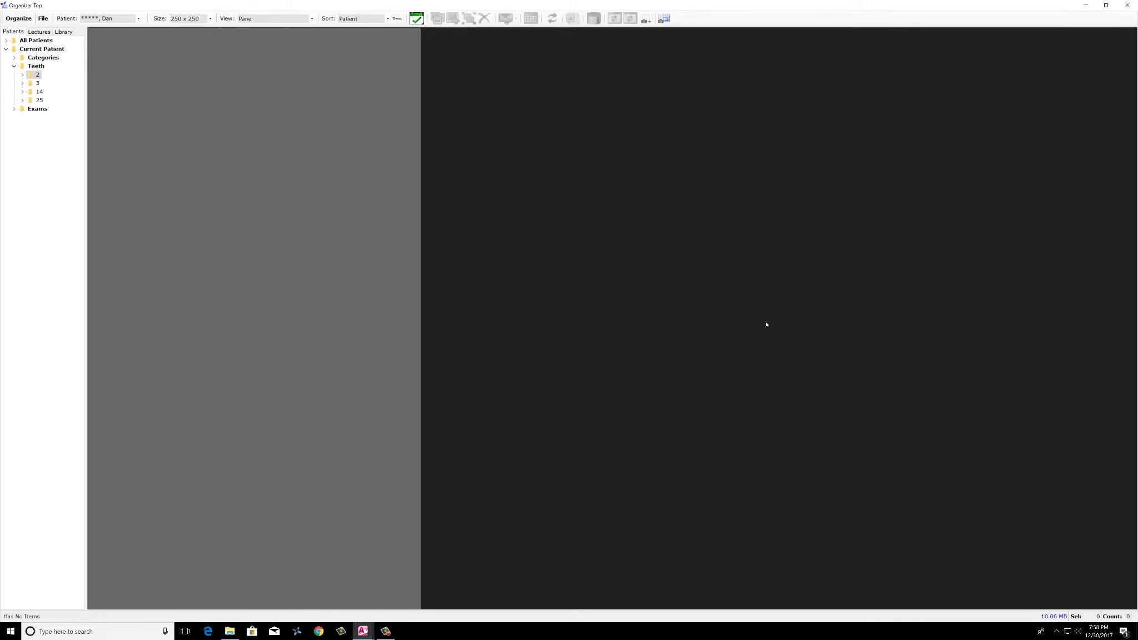
{"action": "left_click", "coordinate": [38, 42]}
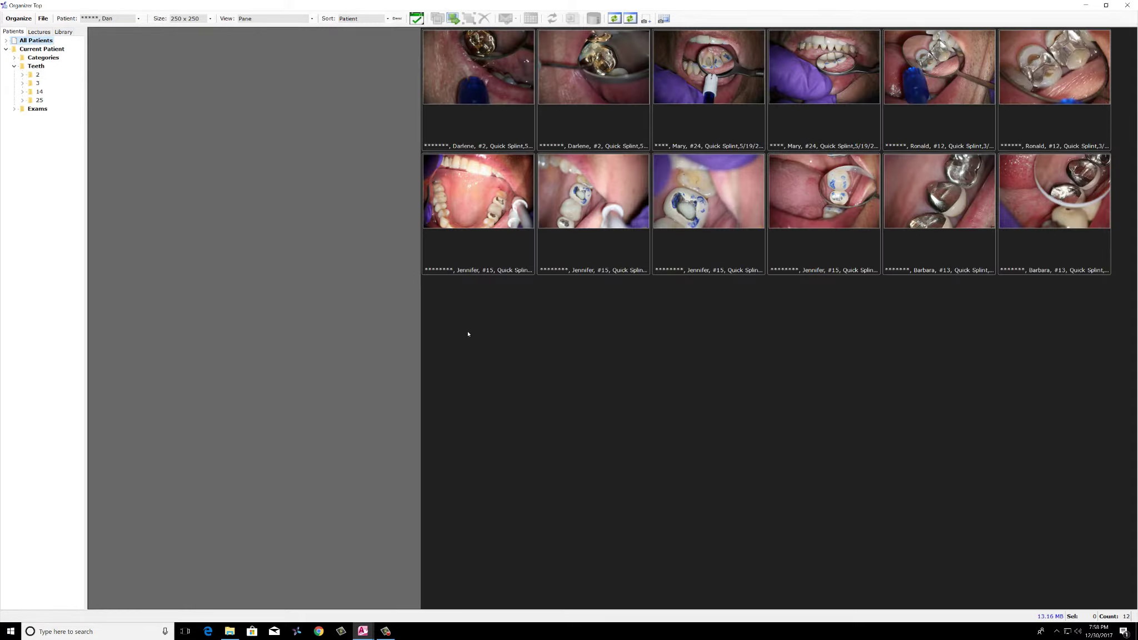
Preview several Quick Splint pictures from different patients in the filtered results
{"action": "left_click", "coordinate": [494, 97]}
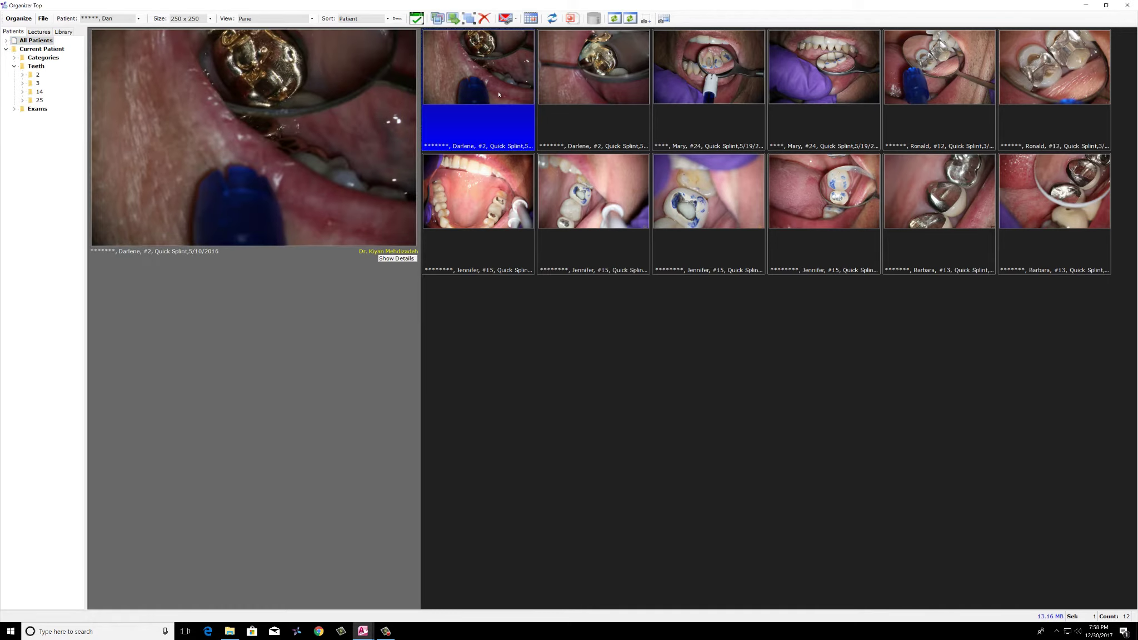
{"action": "left_click", "coordinate": [715, 90]}
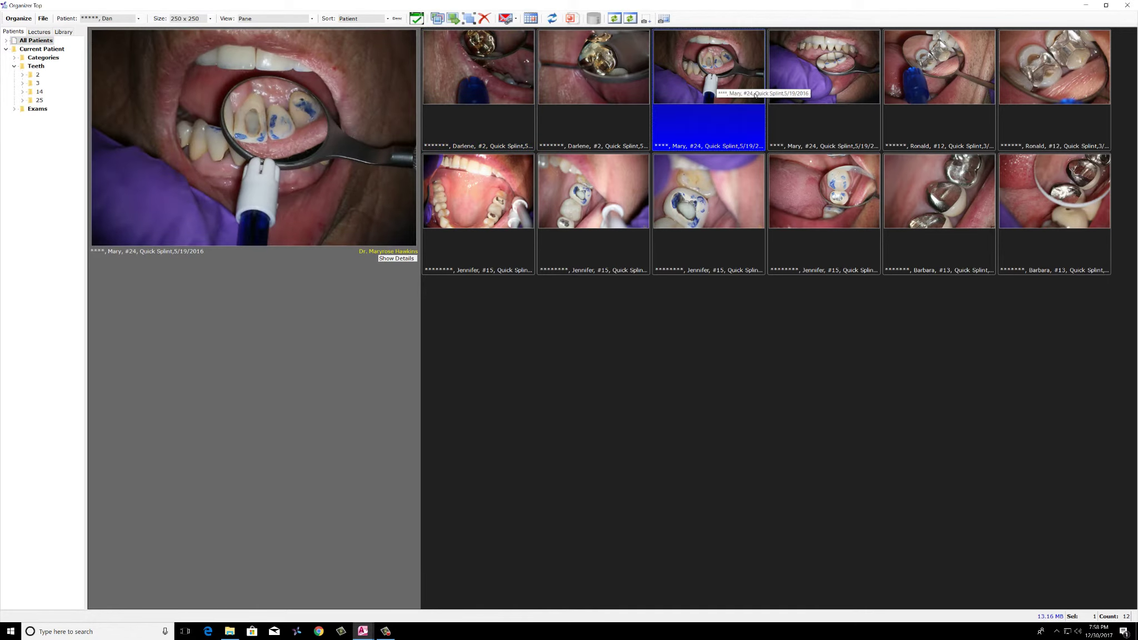
{"action": "left_click", "coordinate": [927, 86]}
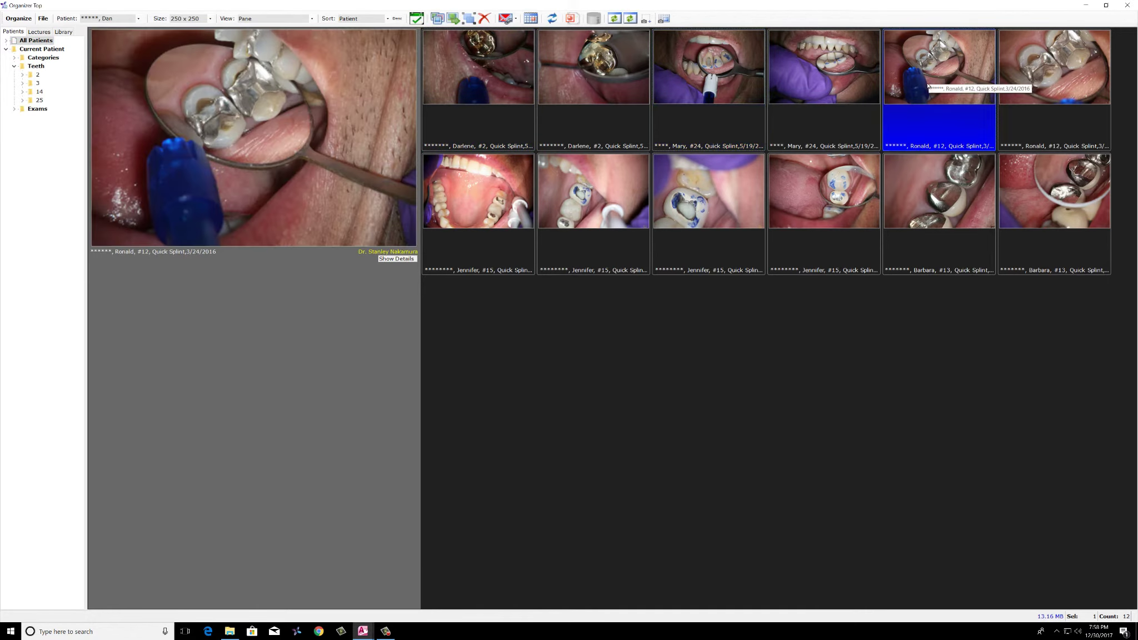
{"action": "left_click", "coordinate": [580, 213]}
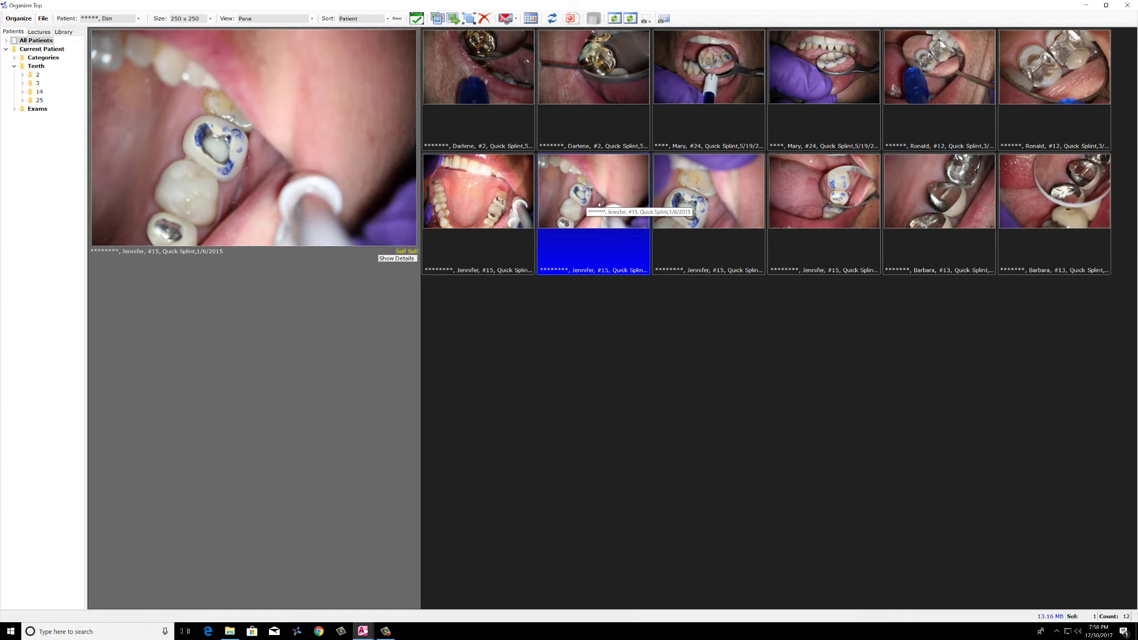
{"action": "left_click", "coordinate": [843, 198]}
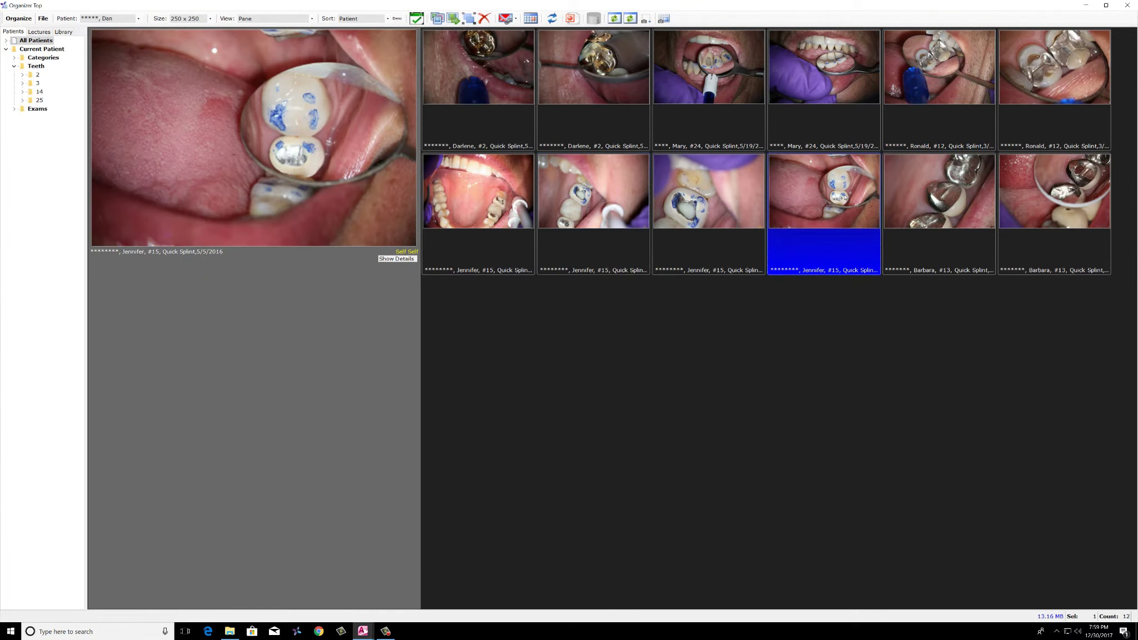
{"action": "left_click", "coordinate": [931, 198]}
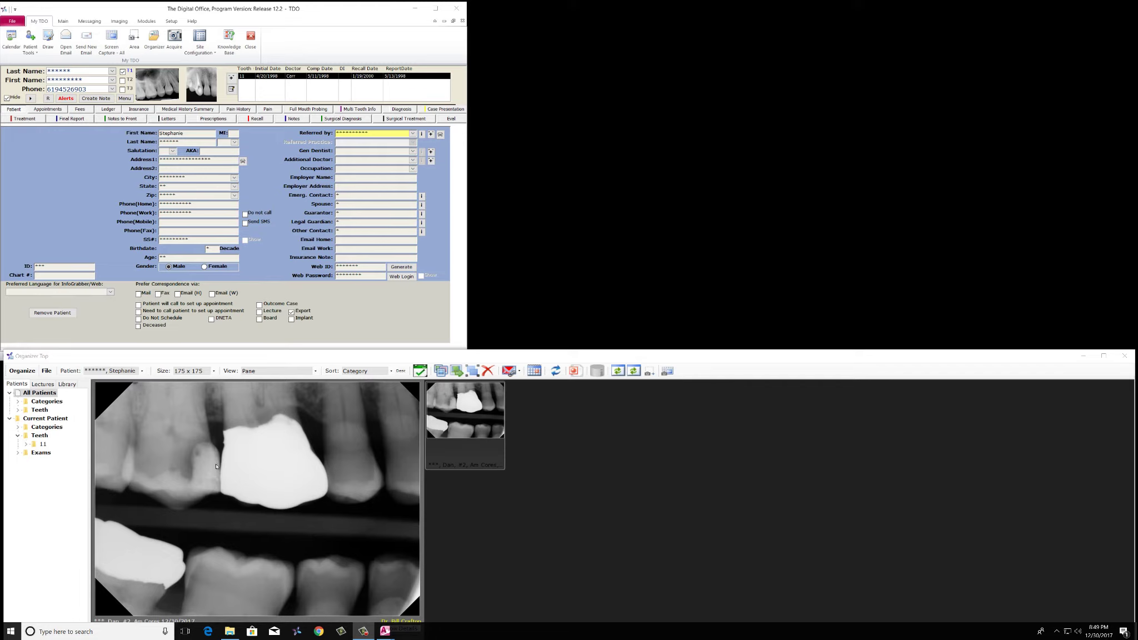
Maximize the organizer showing the all-patients Am Cores result and change to the patient that x-ray belongs to
{"action": "left_click", "coordinate": [467, 446]}
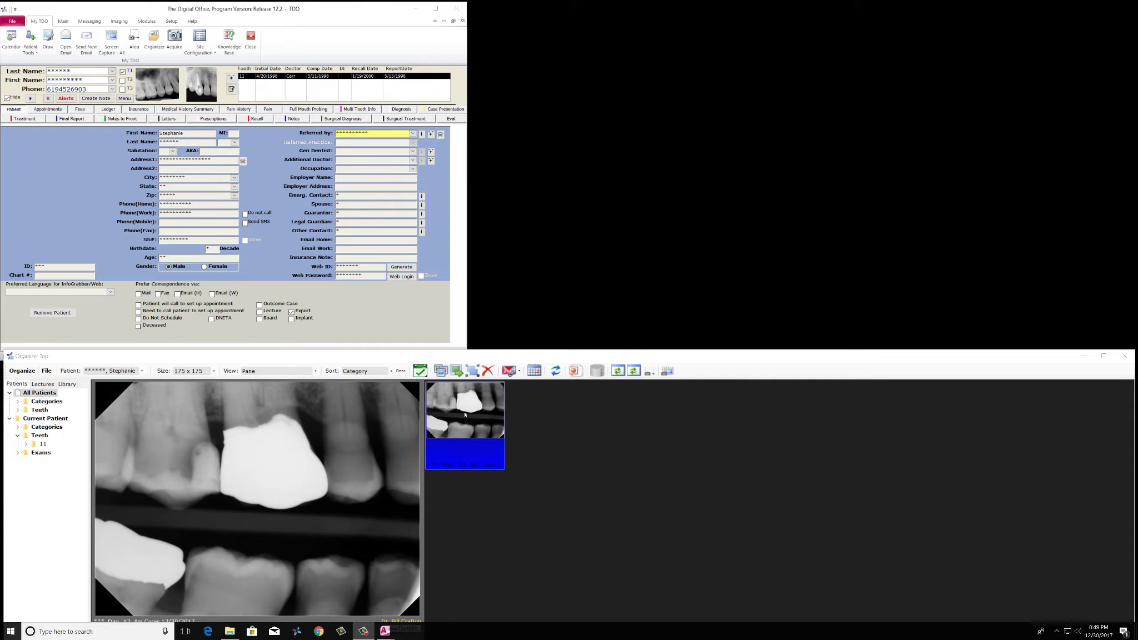
{"action": "left_click", "coordinate": [519, 358]}
{"action": "double_click", "coordinate": [520, 358]}
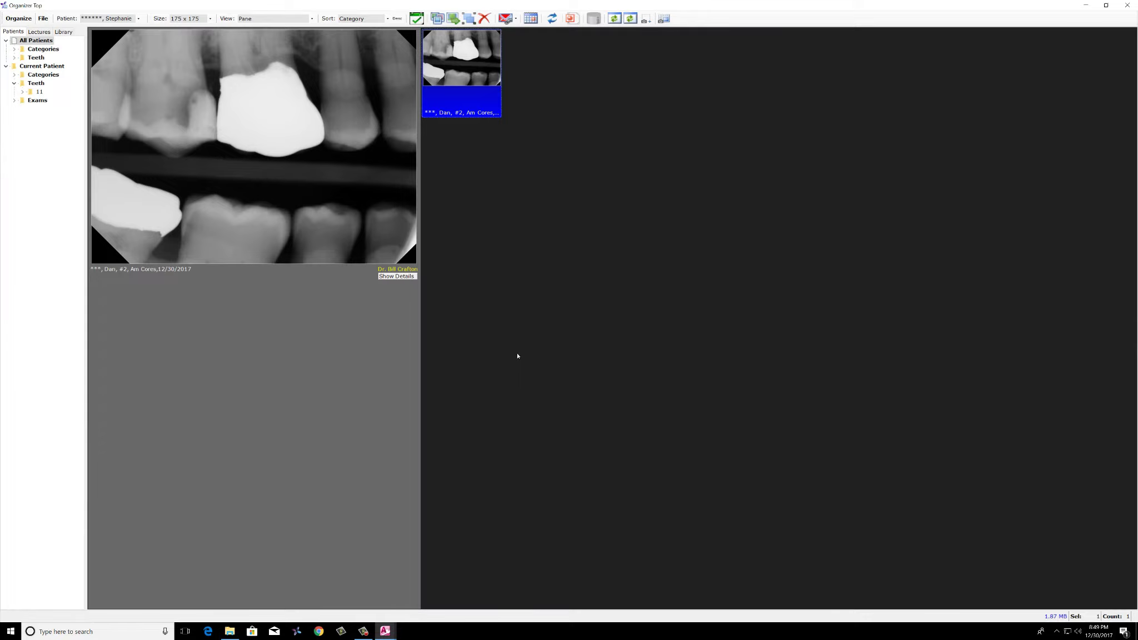
{"action": "right_click", "coordinate": [460, 90]}
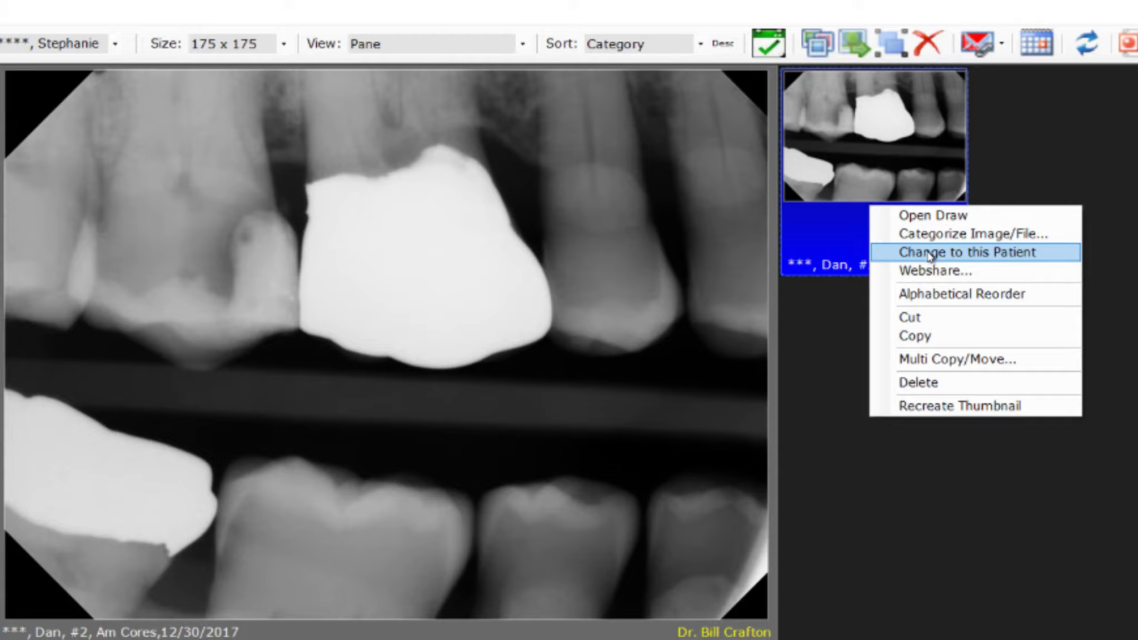
{"action": "left_click", "coordinate": [927, 253]}
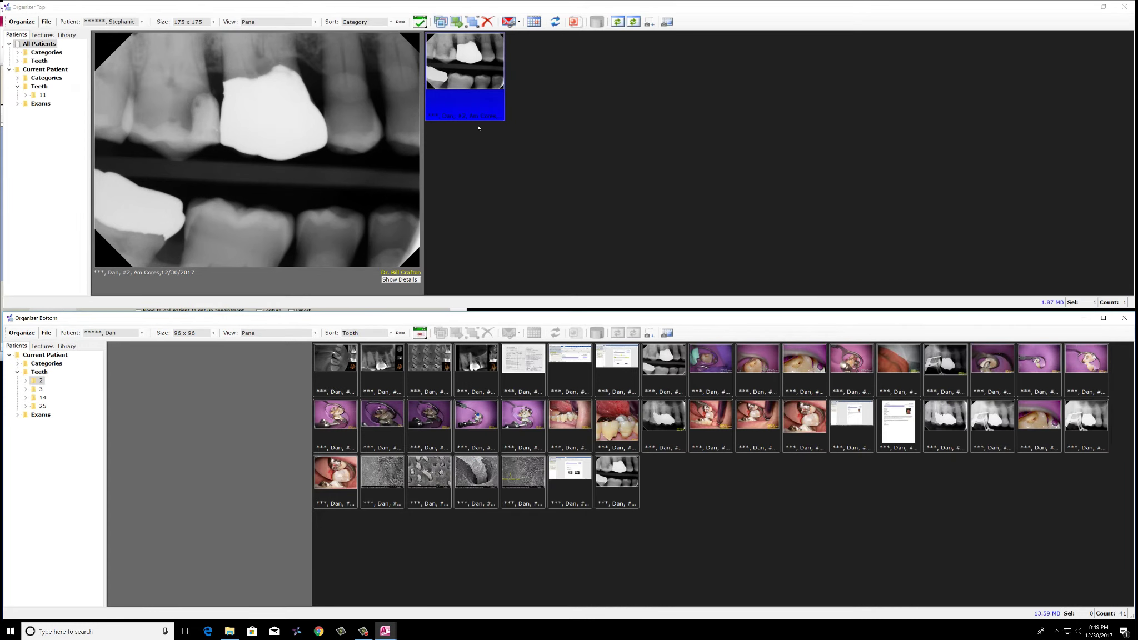
Set the thumbnail size to 175 x 175 in the patient's own organizer and look over the tooth 2 images
{"action": "left_click", "coordinate": [215, 333]}
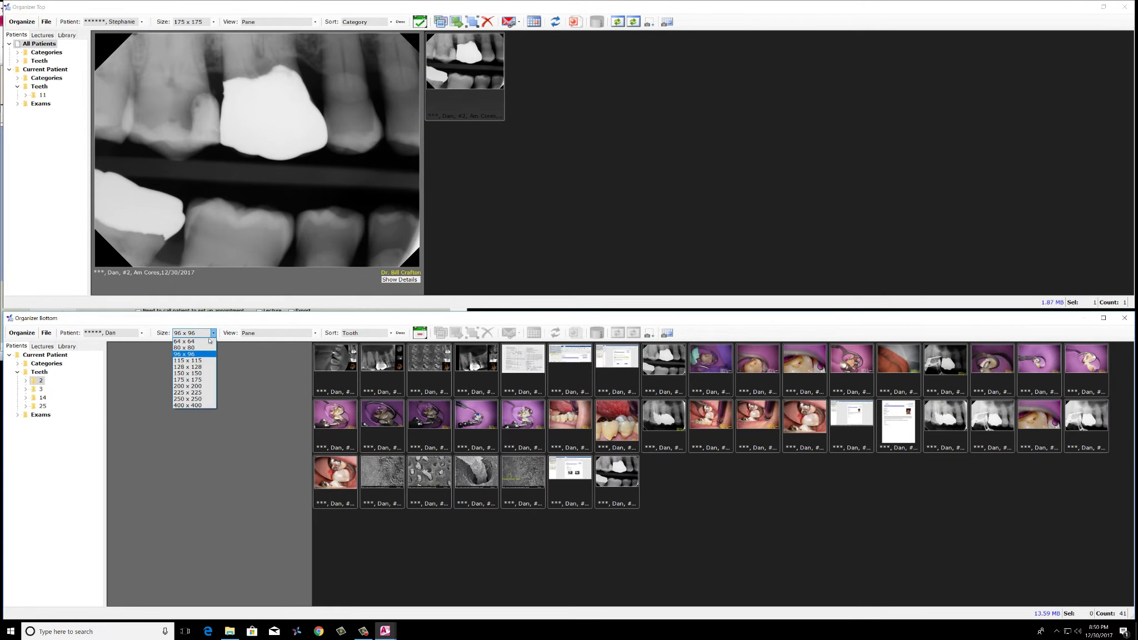
{"action": "left_click", "coordinate": [207, 381]}
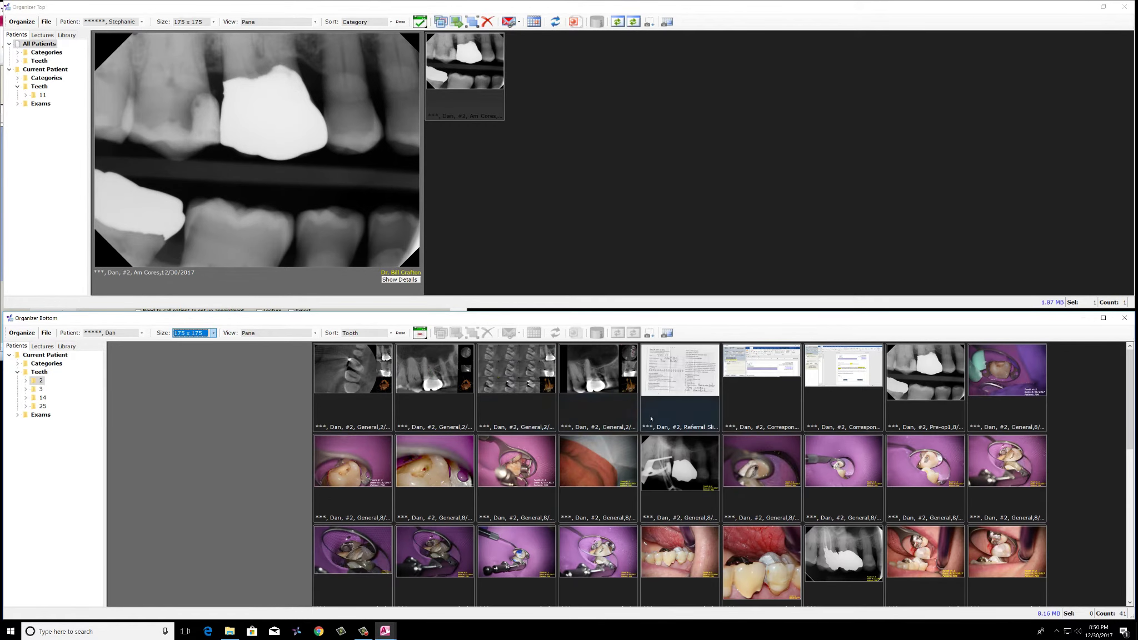
{"action": "scroll", "coordinate": [650, 419], "scroll_direction": "down", "scroll_amount": 1}
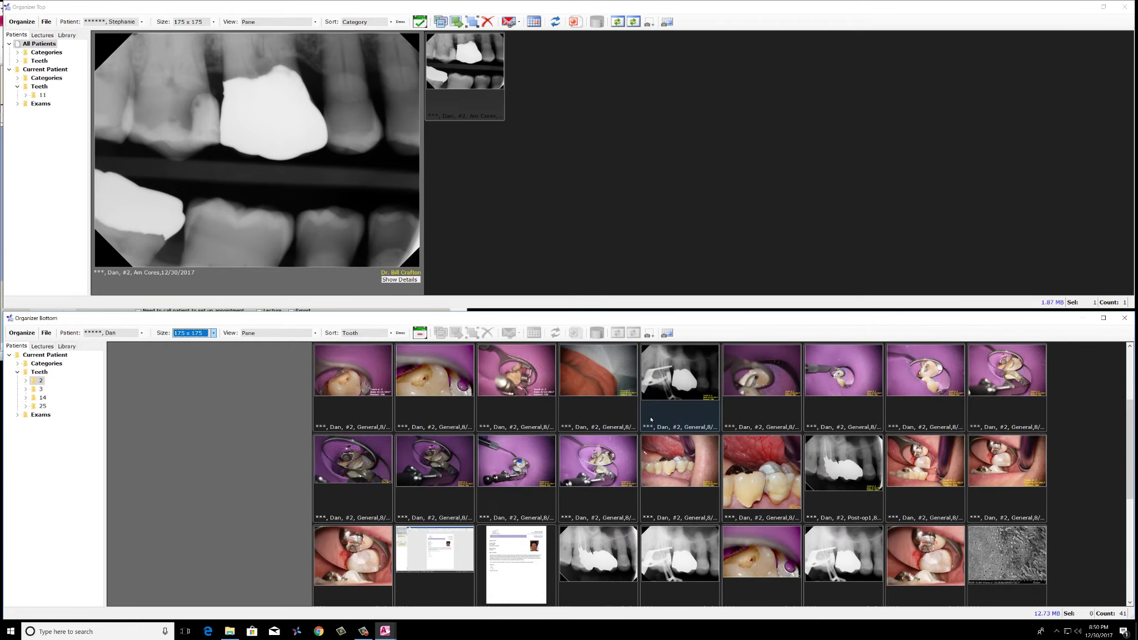
{"action": "scroll", "coordinate": [651, 419], "scroll_direction": "up", "scroll_amount": 1}
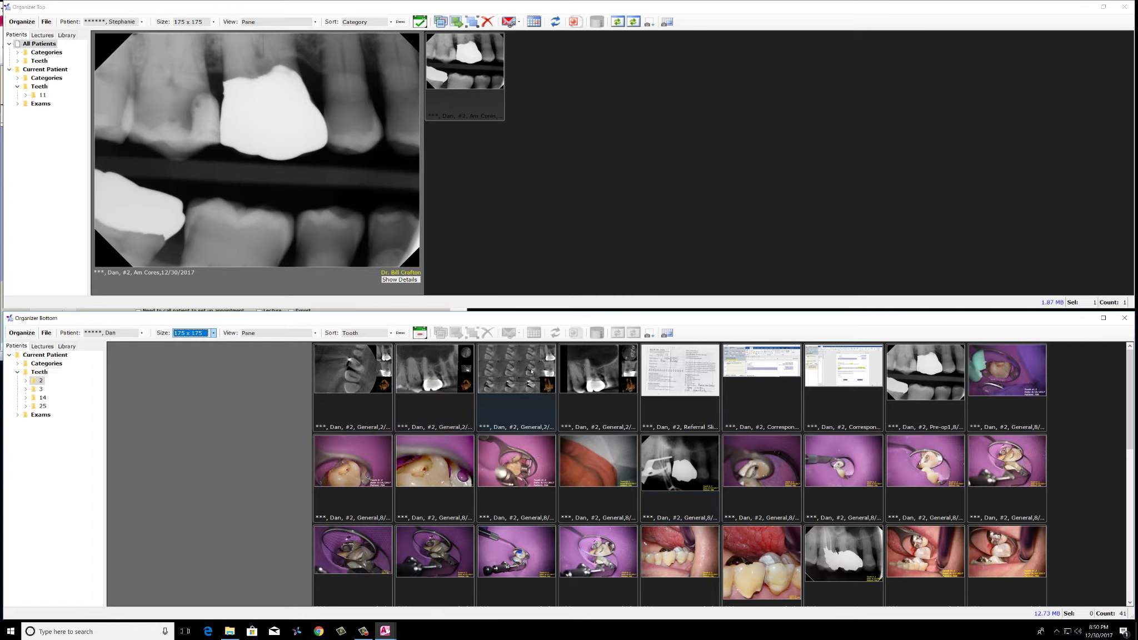
Select the tooth 2 images from the first General CBCT screenshot through the General picture dated 8/25/2017
{"action": "left_click", "coordinate": [361, 406]}
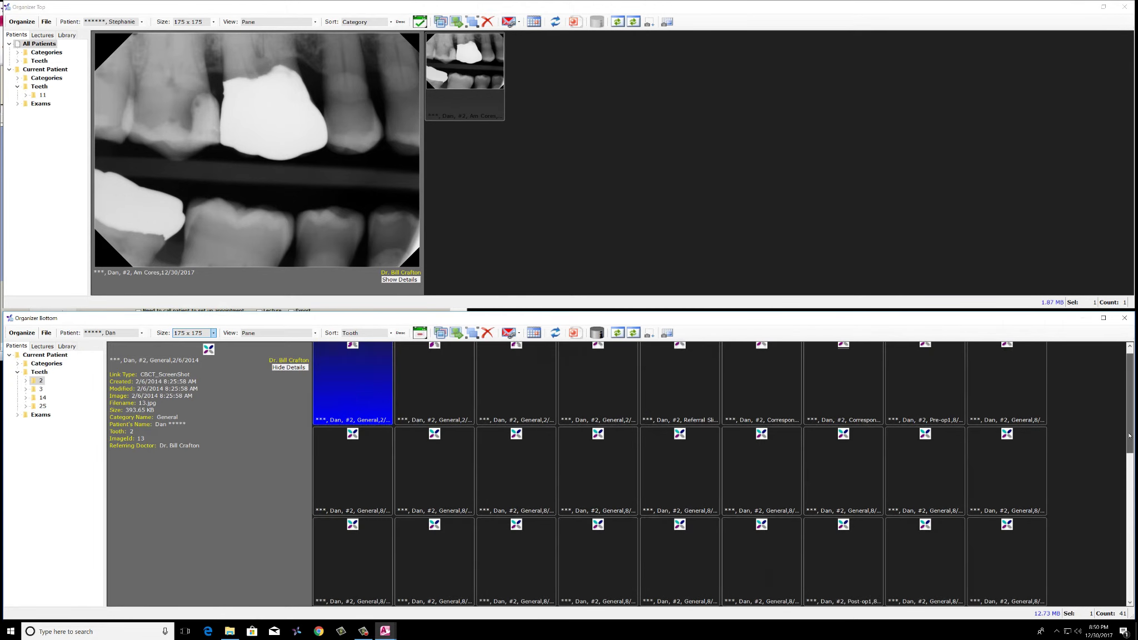
{"action": "scroll", "coordinate": [924, 457], "scroll_direction": "down", "scroll_amount": 3}
{"action": "left_click", "coordinate": [924, 439], "text": "shift"}
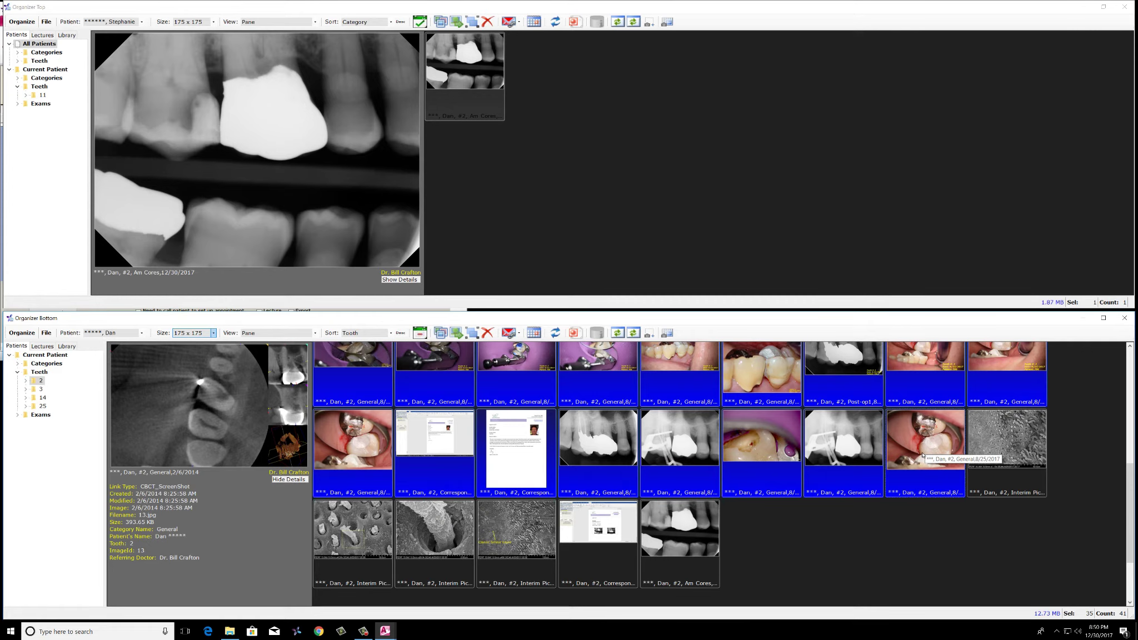
Multi-copy the selected images to the Am Cores category of tooth 2, dated 07/14/2017
{"action": "right_click", "coordinate": [922, 454]}
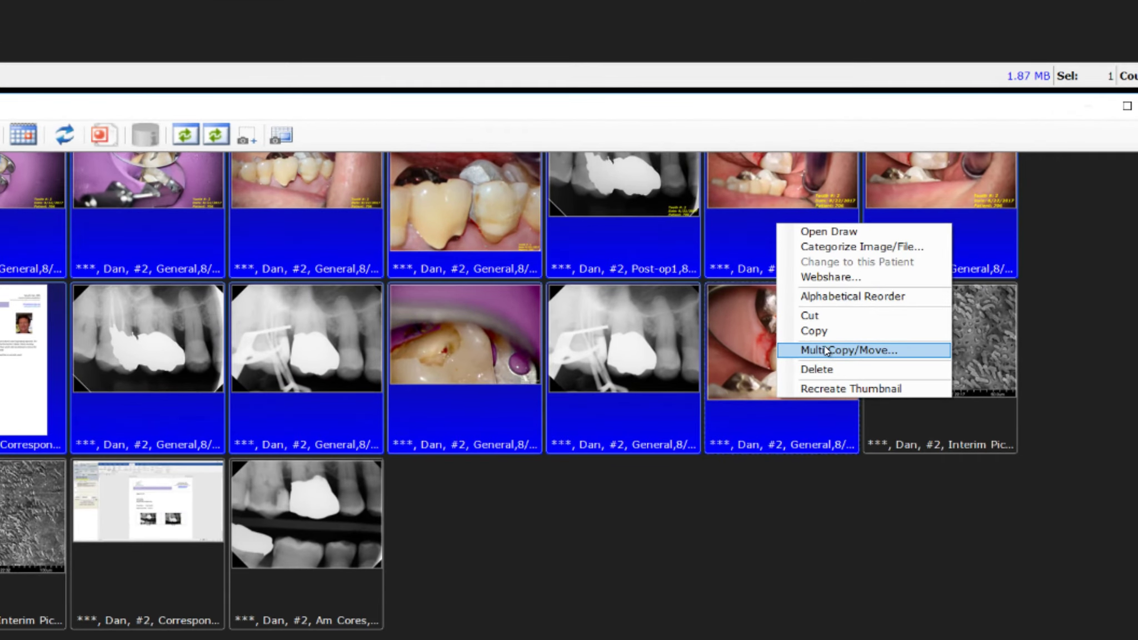
{"action": "left_click", "coordinate": [827, 350]}
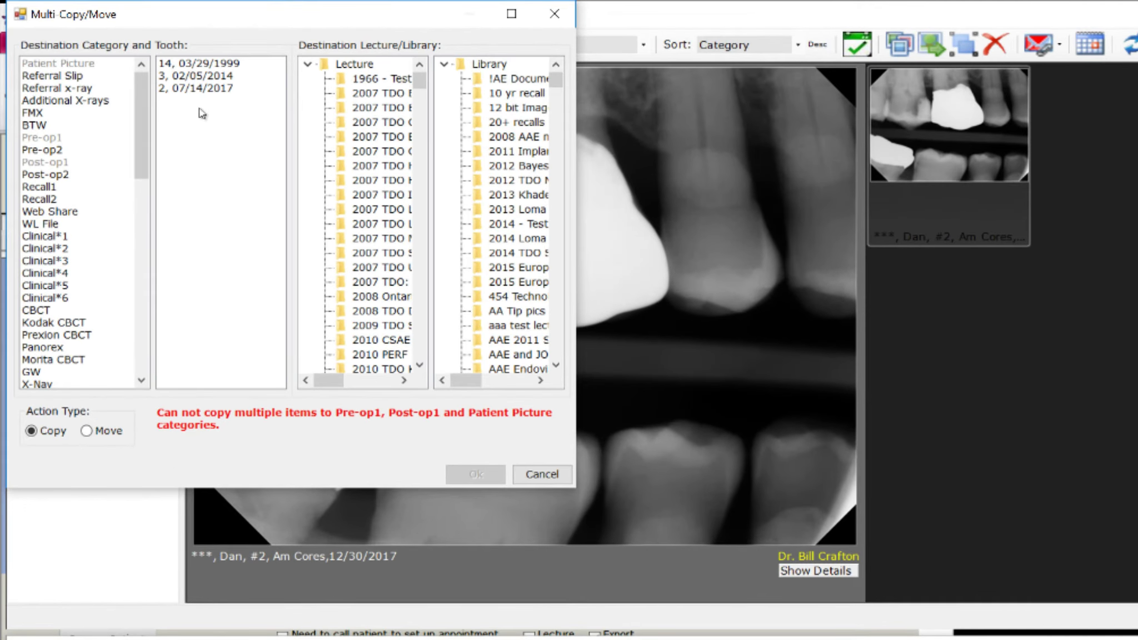
{"action": "left_click", "coordinate": [200, 92]}
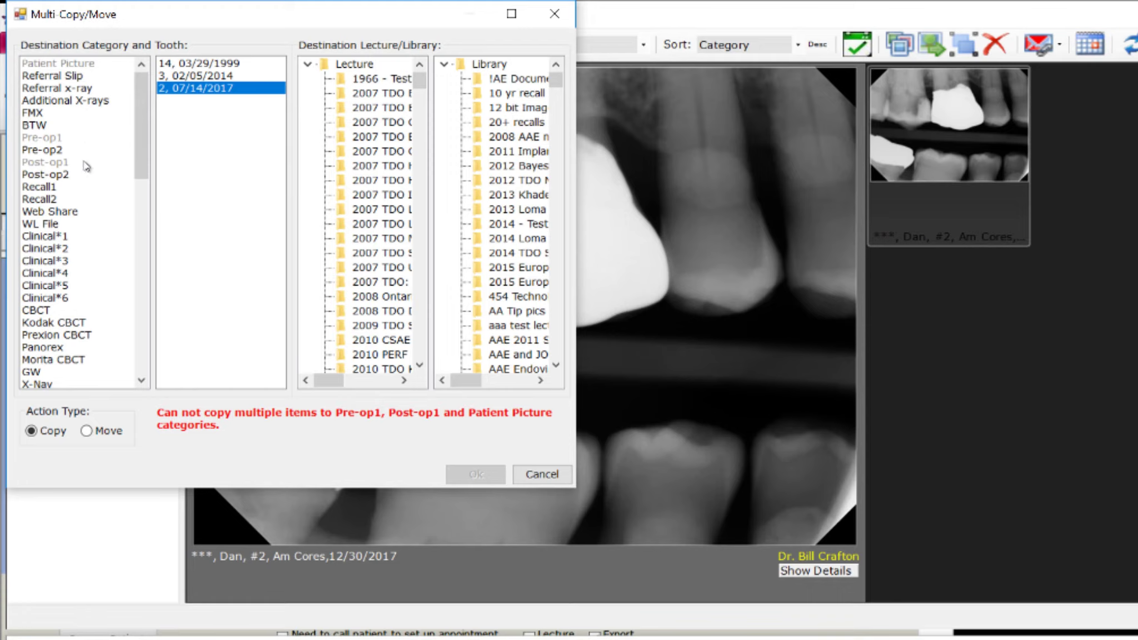
{"action": "left_click", "coordinate": [142, 381]}
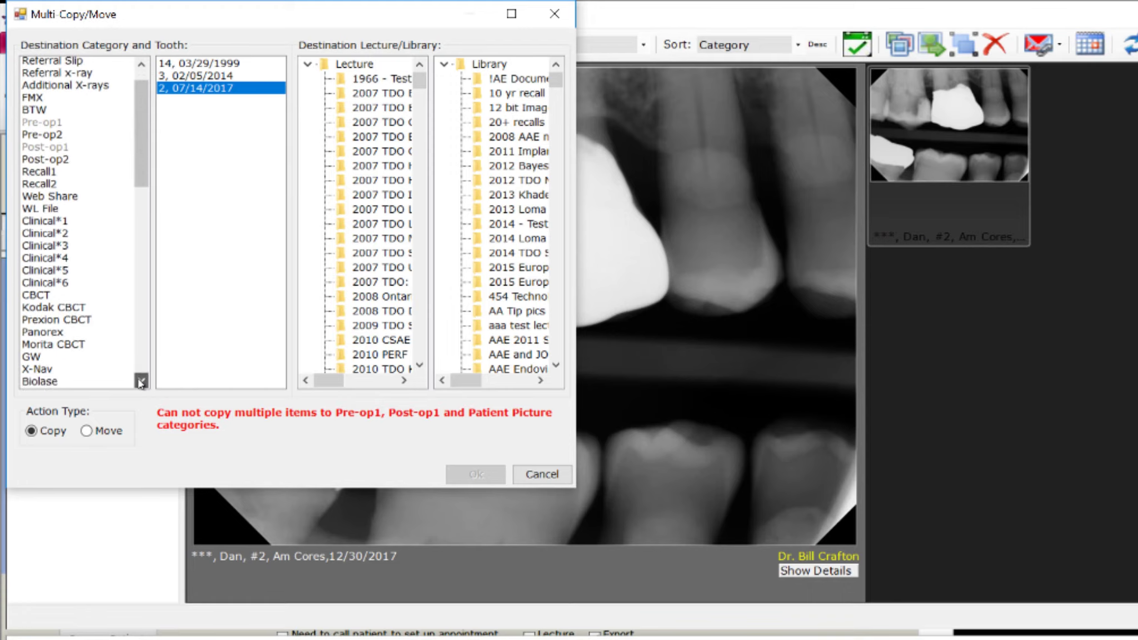
{"action": "left_click", "coordinate": [141, 382]}
{"action": "left_click", "coordinate": [141, 381]}
{"action": "left_click", "coordinate": [141, 381]}
{"action": "left_click", "coordinate": [141, 381]}
{"action": "left_click", "coordinate": [58, 349]}
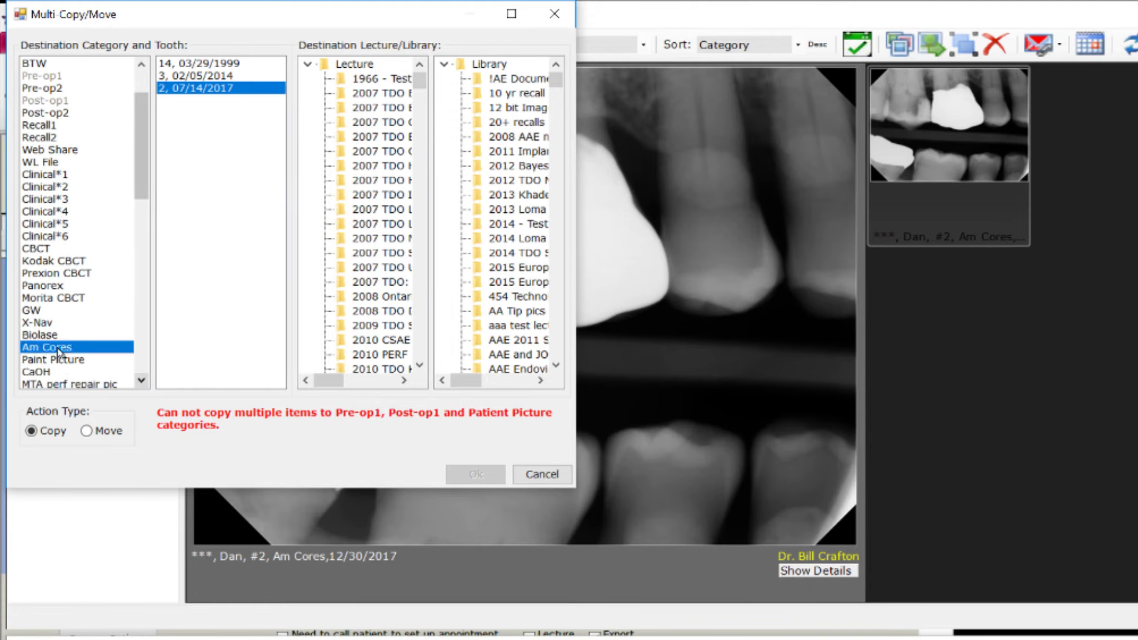
{"action": "left_click", "coordinate": [482, 476]}
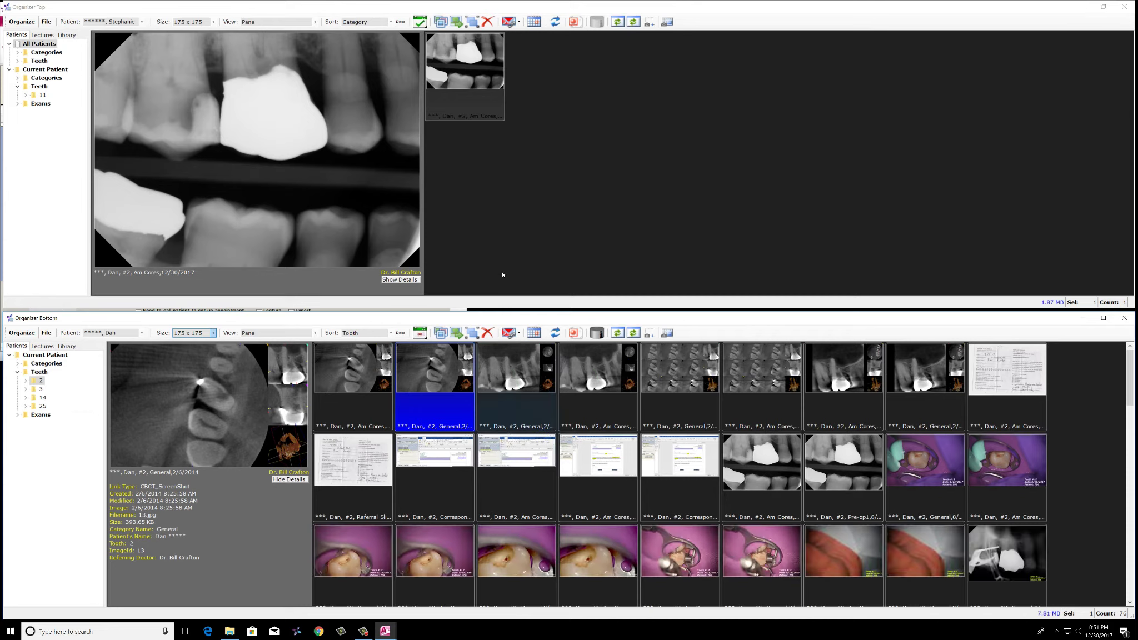
Select the Am Cores x-ray in the all-patients organizer and close the patient's own organizer window
{"action": "left_click", "coordinate": [476, 111]}
{"action": "left_click", "coordinate": [897, 340]}
{"action": "left_click", "coordinate": [1124, 317]}
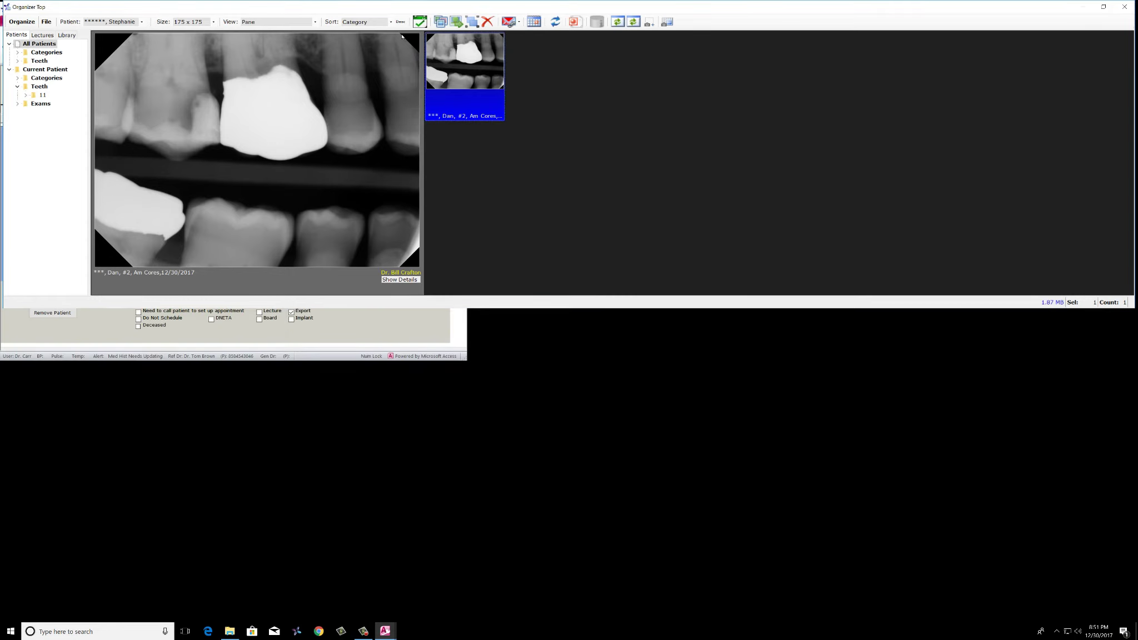
{"action": "left_click", "coordinate": [617, 23]}
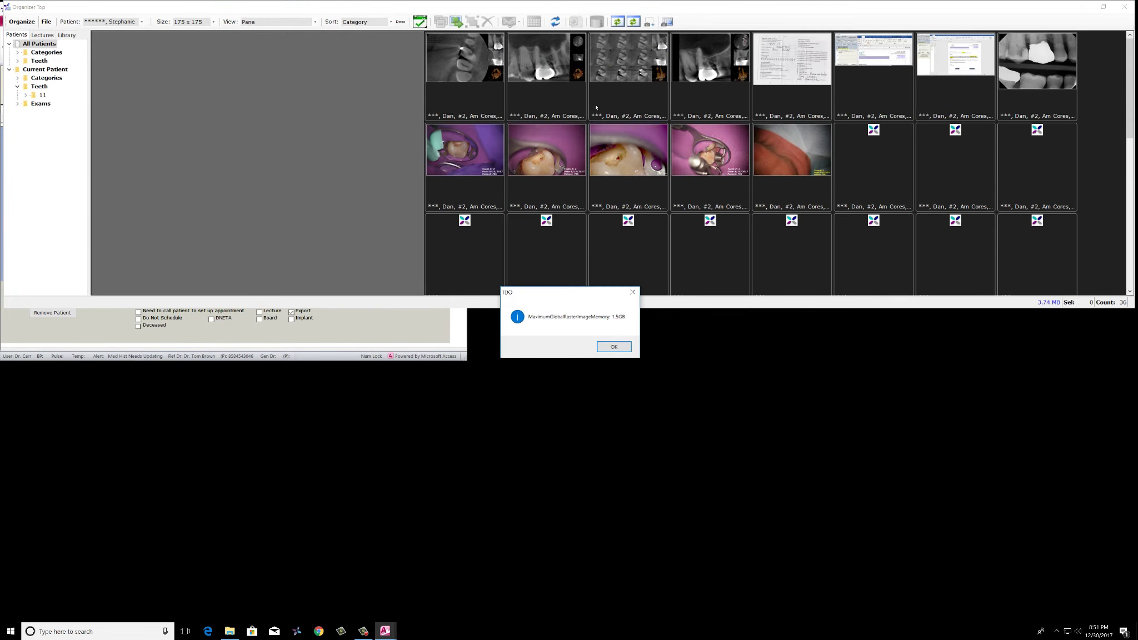
{"action": "left_click", "coordinate": [623, 348]}
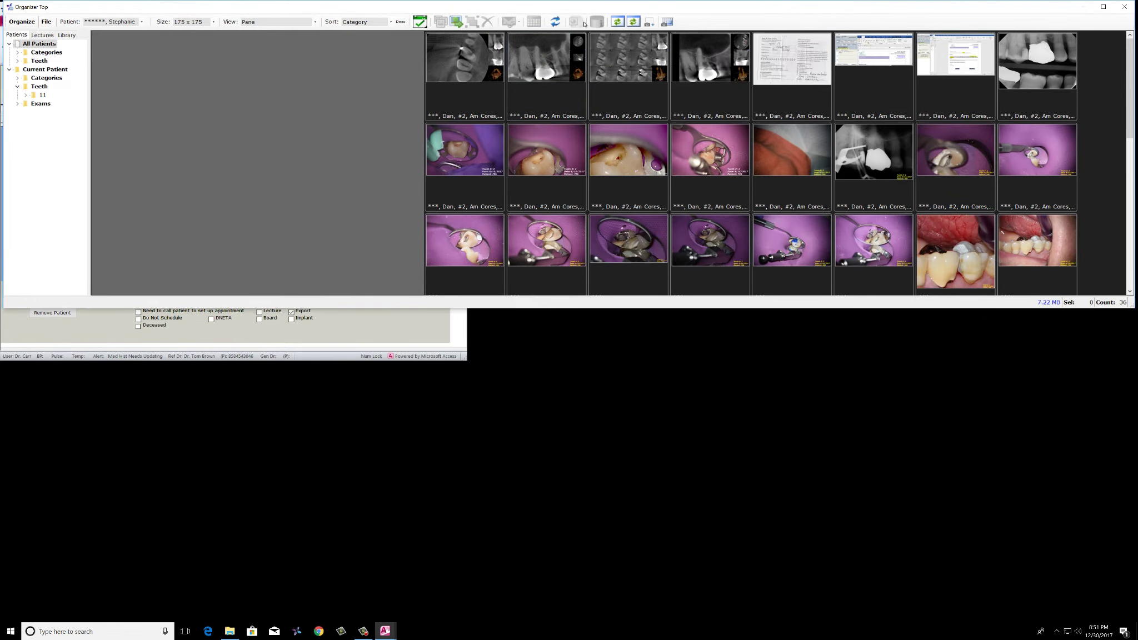
{"action": "left_click", "coordinate": [472, 89]}
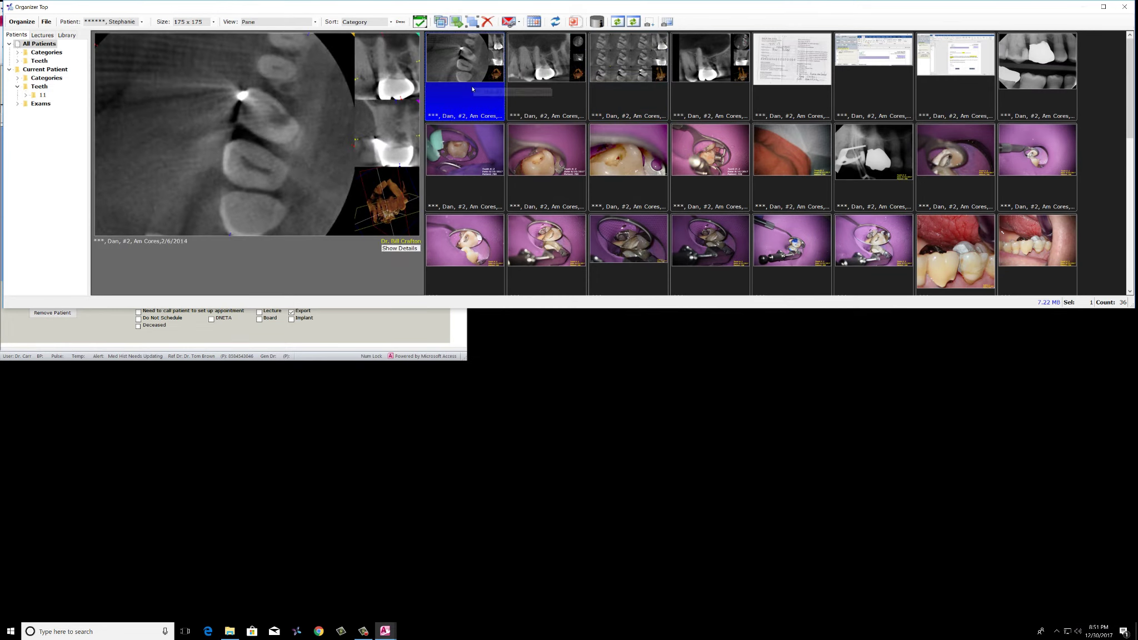
{"action": "left_click", "coordinate": [558, 100]}
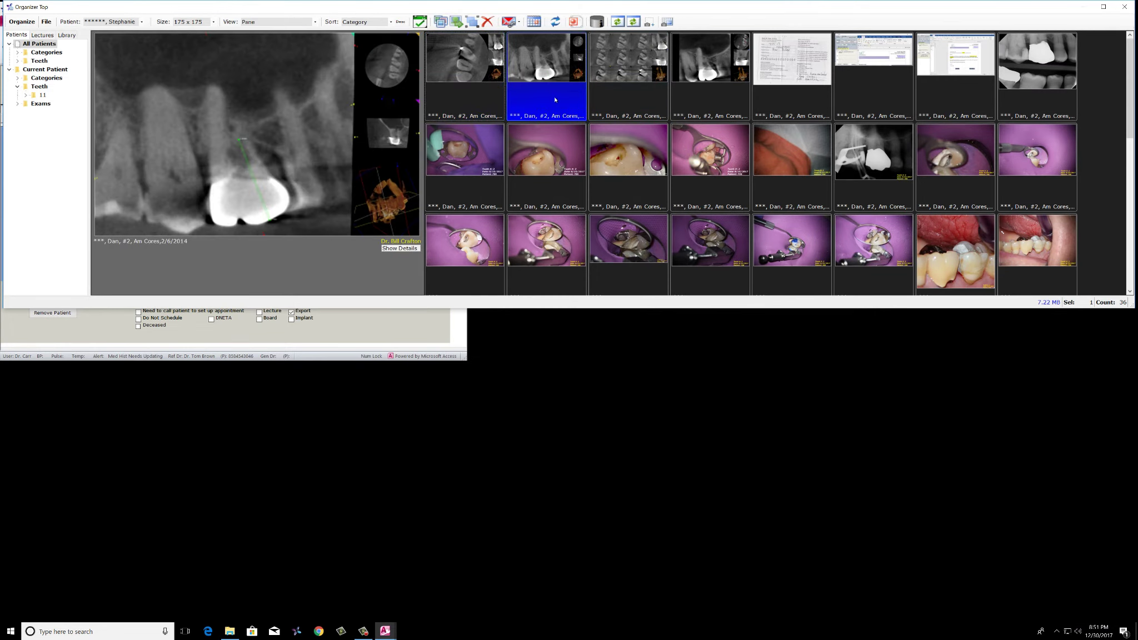
{"action": "left_click", "coordinate": [627, 89]}
{"action": "left_click", "coordinate": [633, 166]}
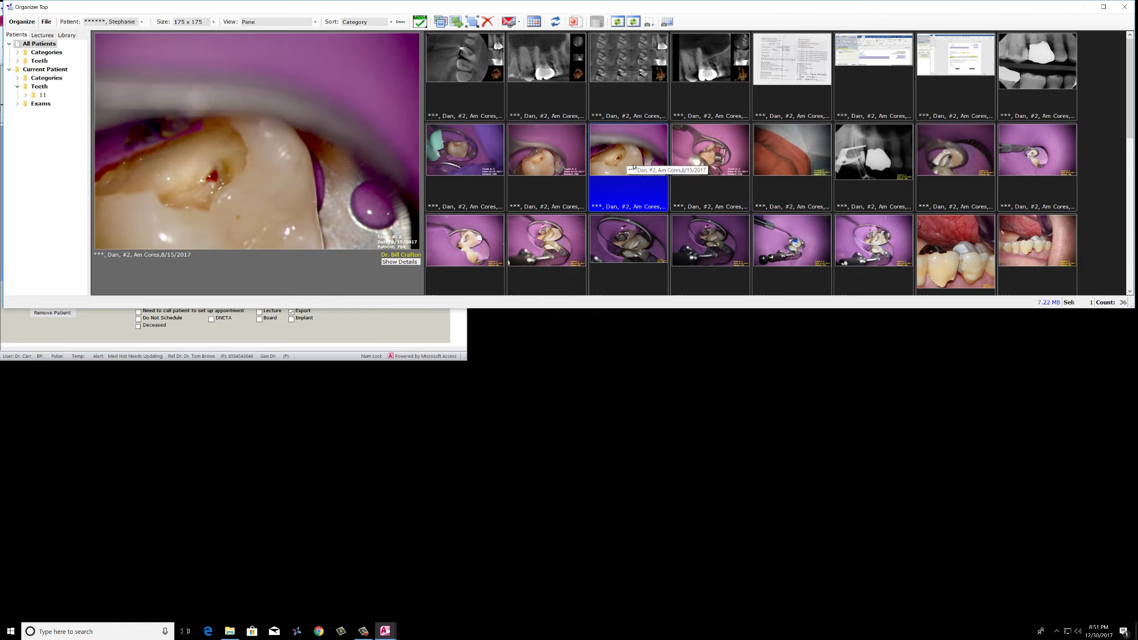
{"action": "left_click", "coordinate": [860, 177]}
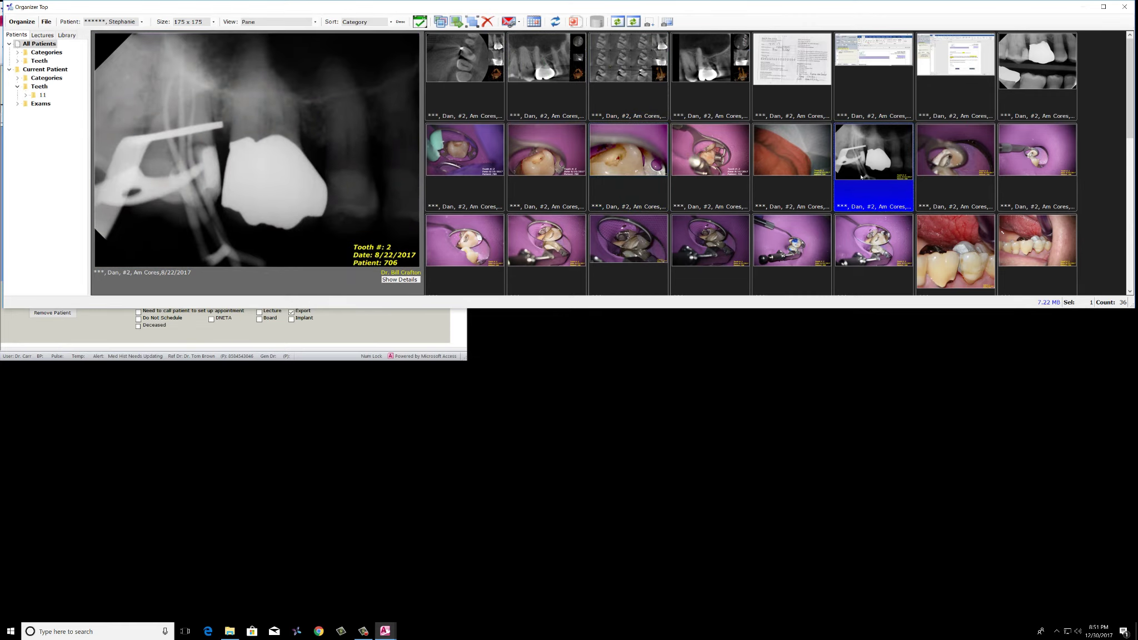
{"action": "left_click", "coordinate": [964, 179]}
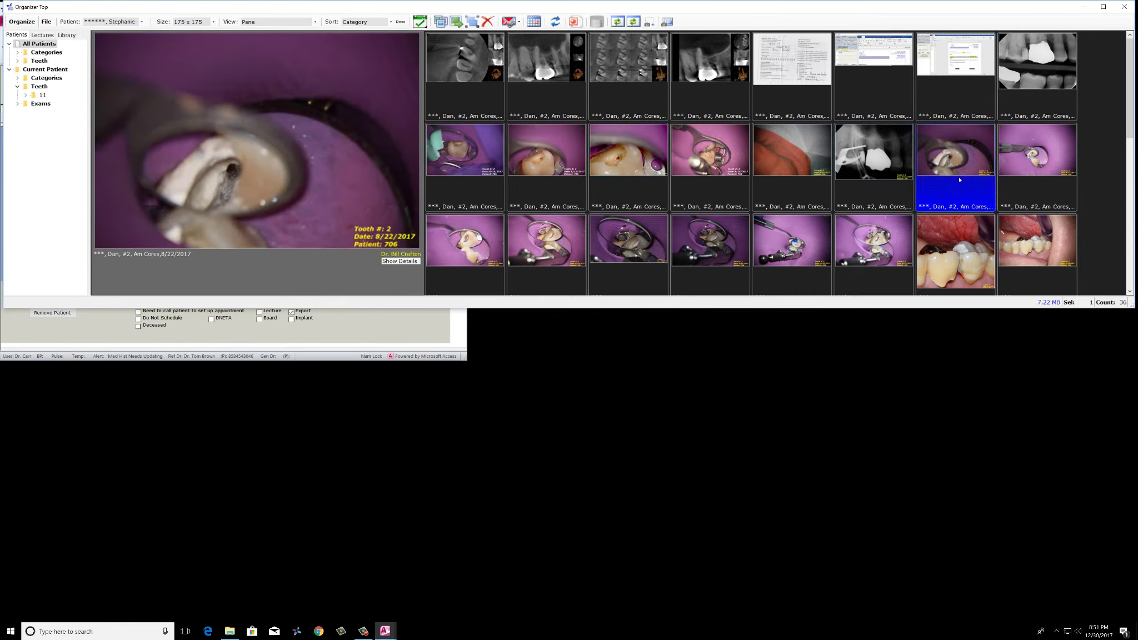
{"action": "left_click", "coordinate": [1036, 181]}
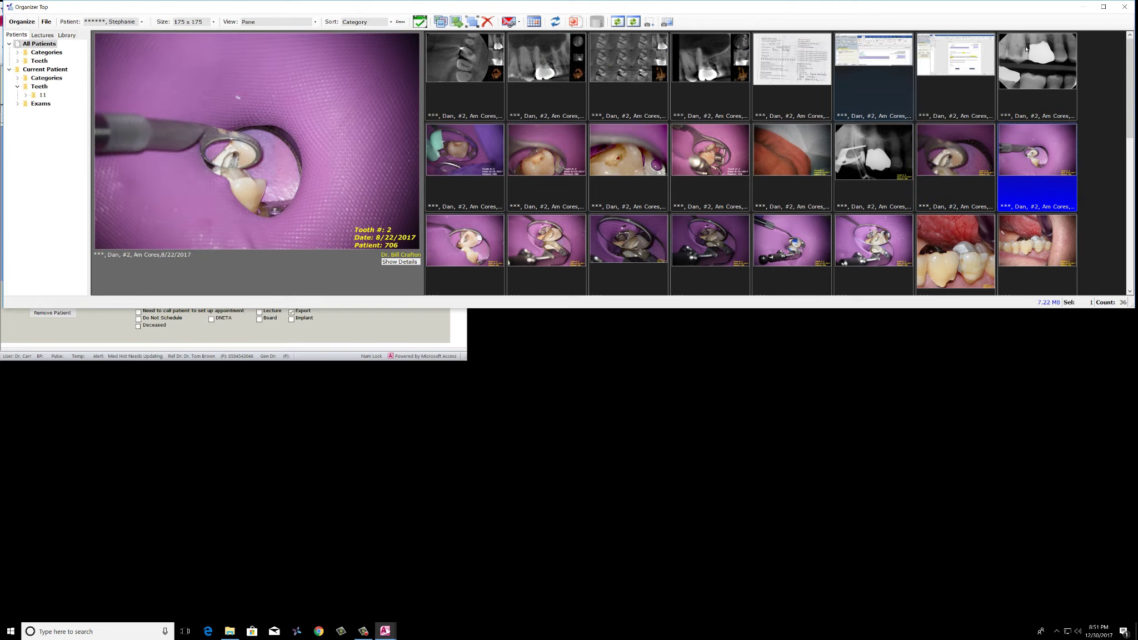
Clear the Am Cores category from the image filter
{"action": "left_click", "coordinate": [420, 21]}
{"action": "left_click", "coordinate": [552, 227]}
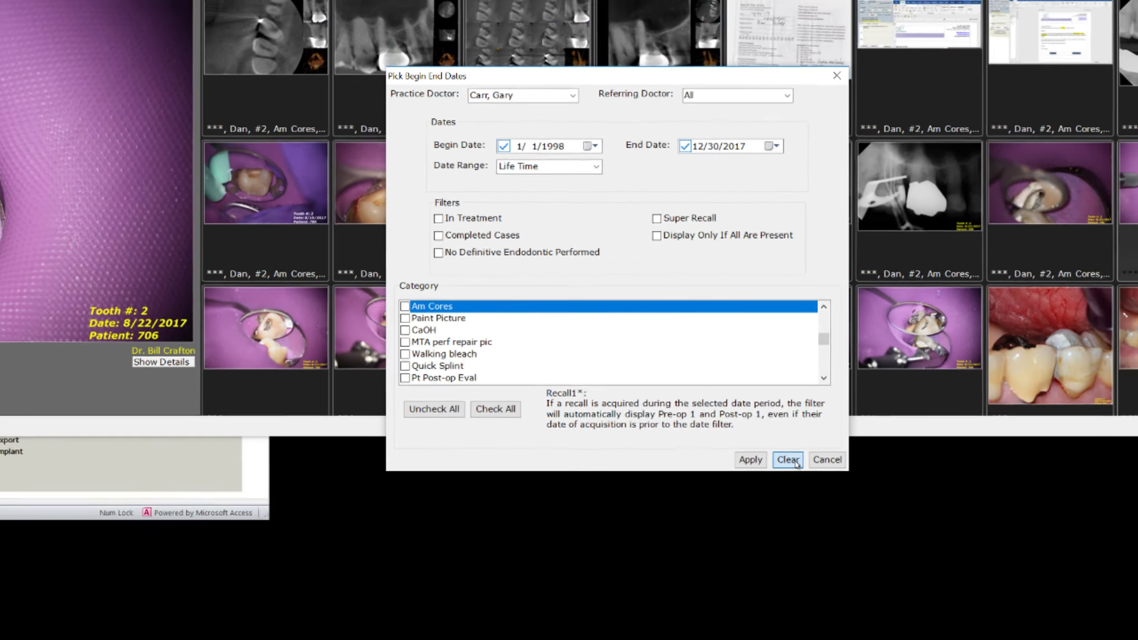
{"action": "left_click", "coordinate": [742, 518]}
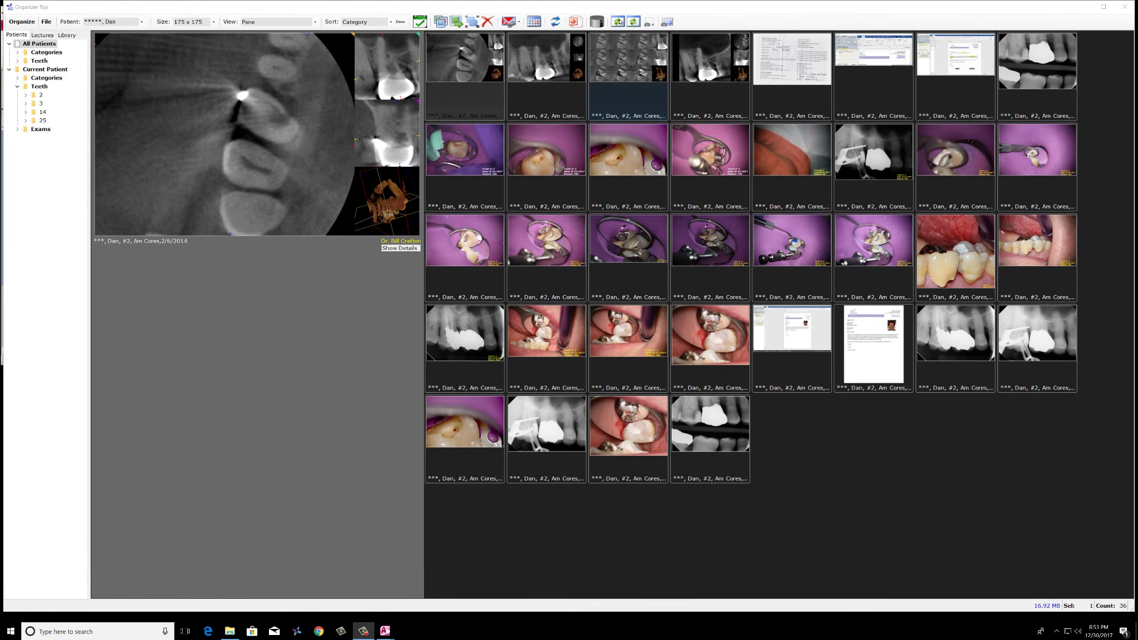
{"action": "left_click", "coordinate": [475, 159]}
{"action": "left_click", "coordinate": [559, 192]}
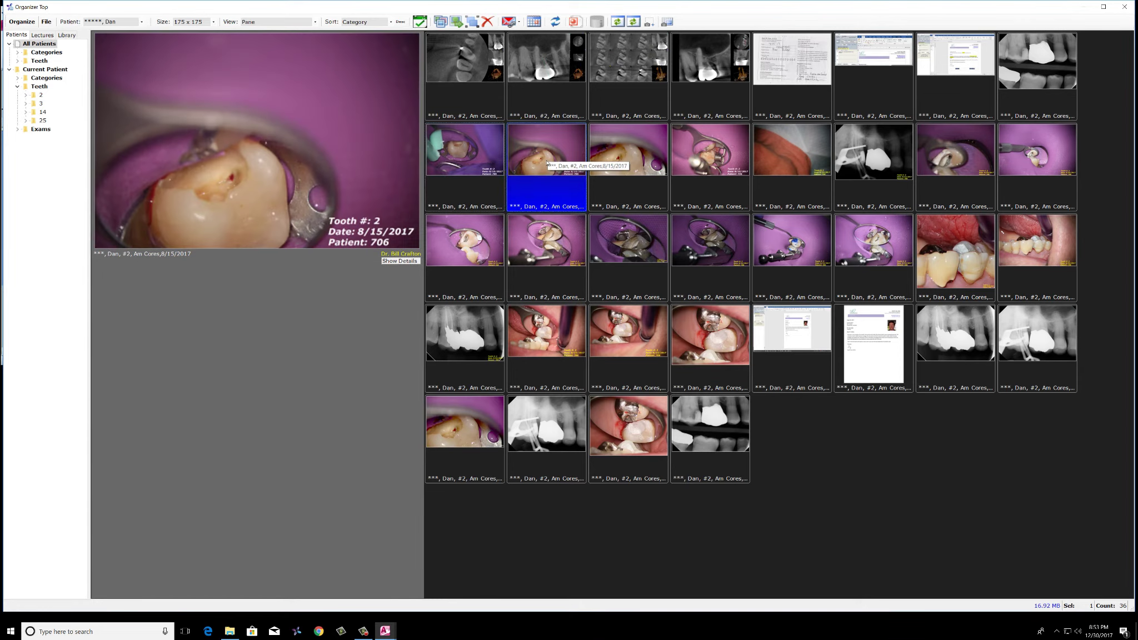
{"action": "left_click", "coordinate": [635, 166]}
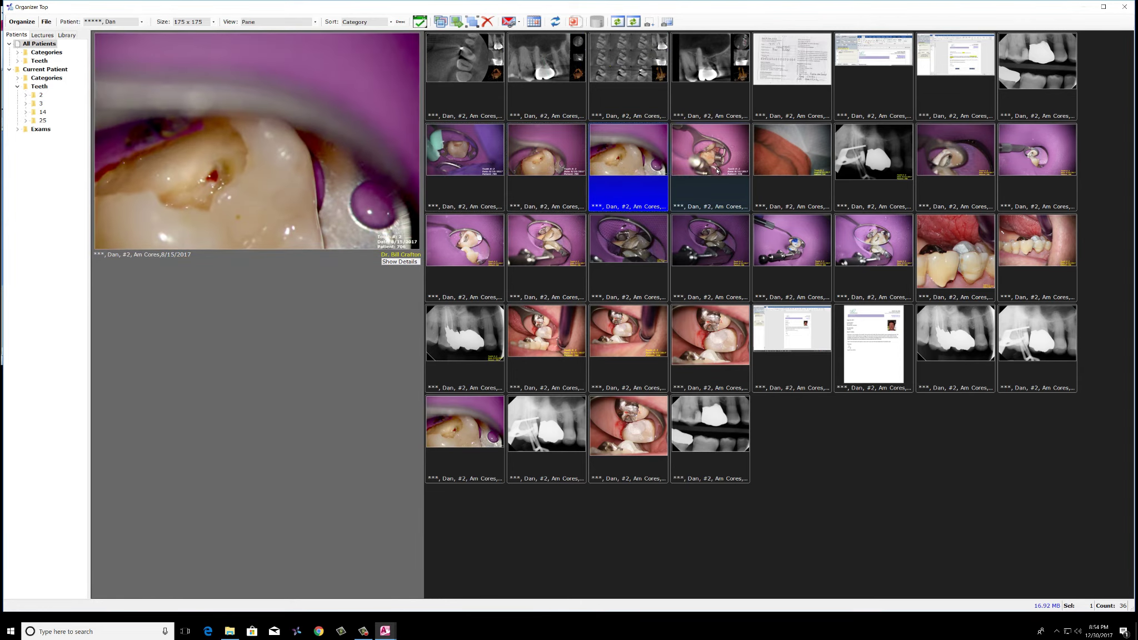
{"action": "left_click", "coordinate": [728, 171]}
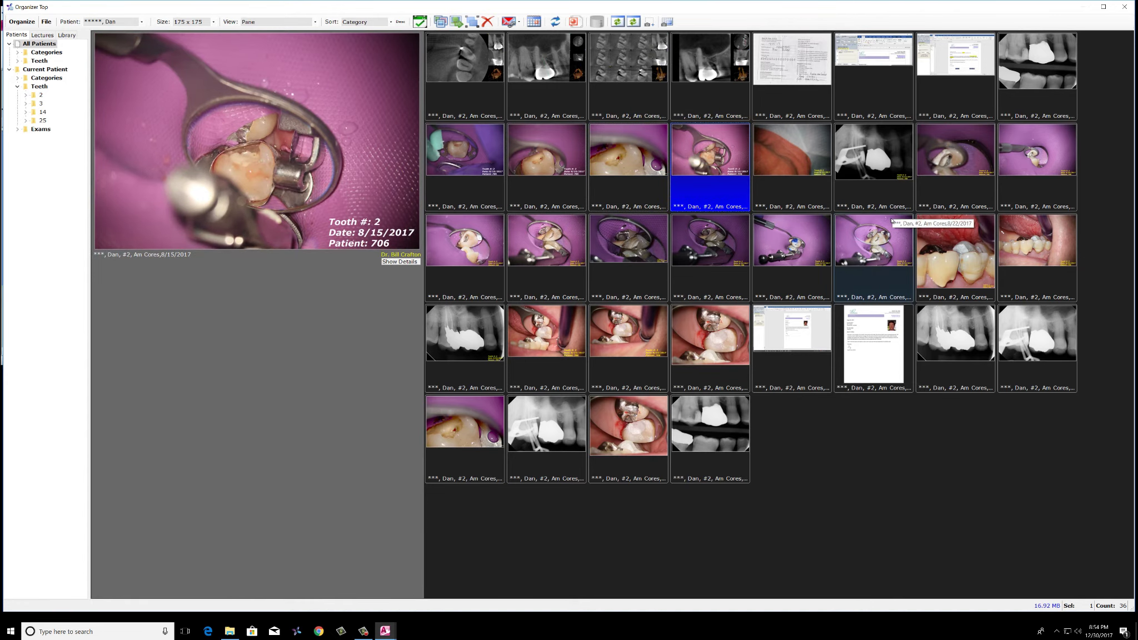
{"action": "left_click", "coordinate": [875, 245]}
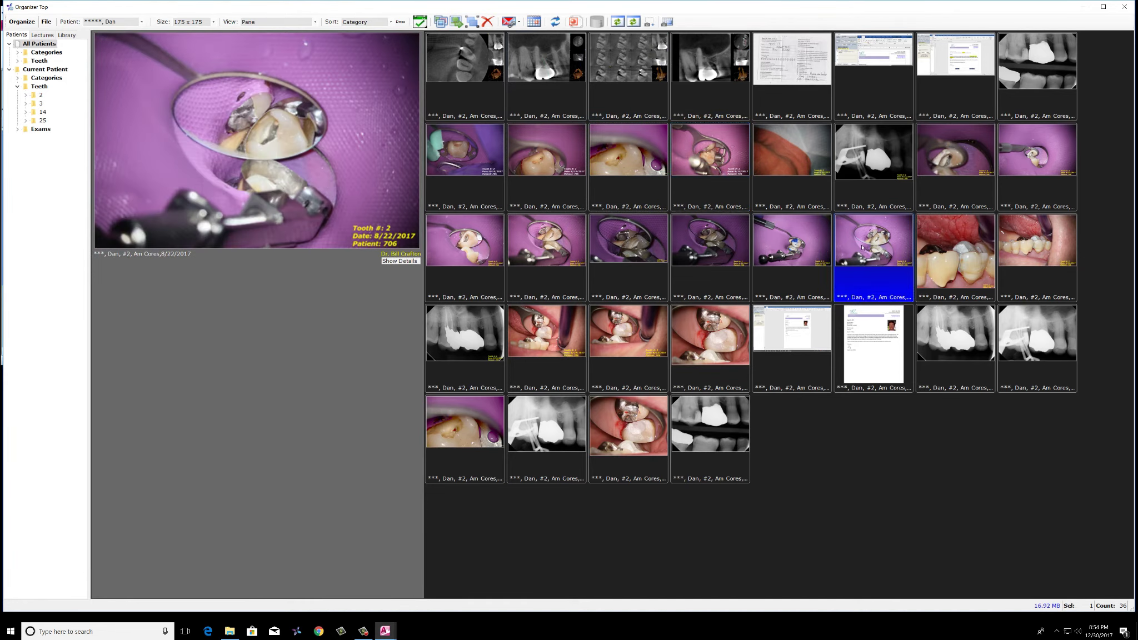
{"action": "left_click", "coordinate": [962, 258]}
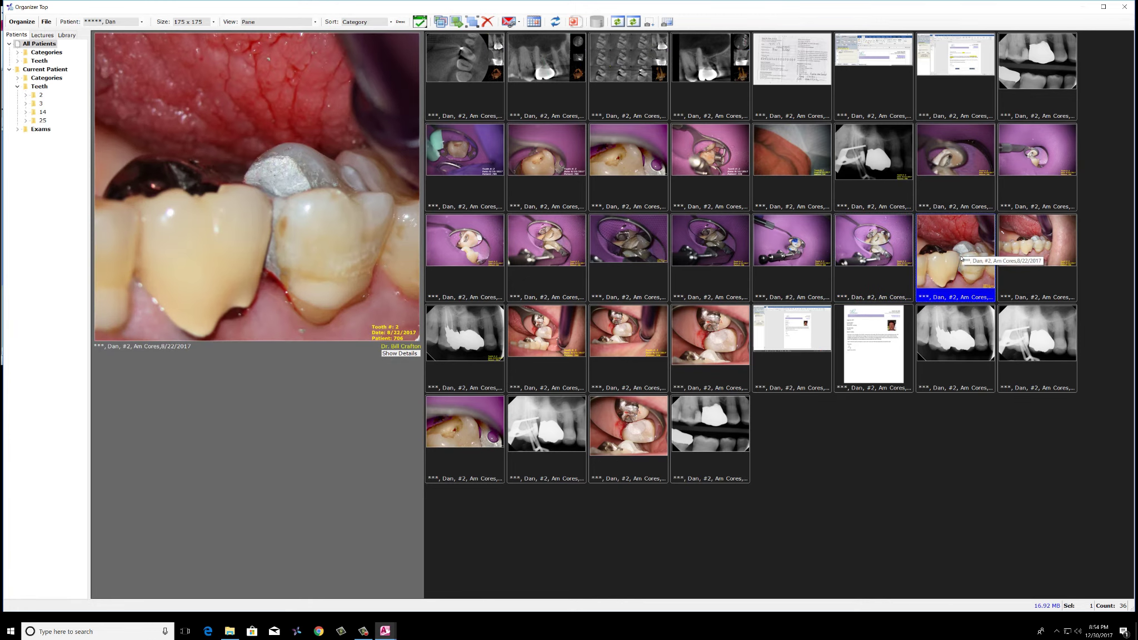
{"action": "left_click", "coordinate": [488, 338]}
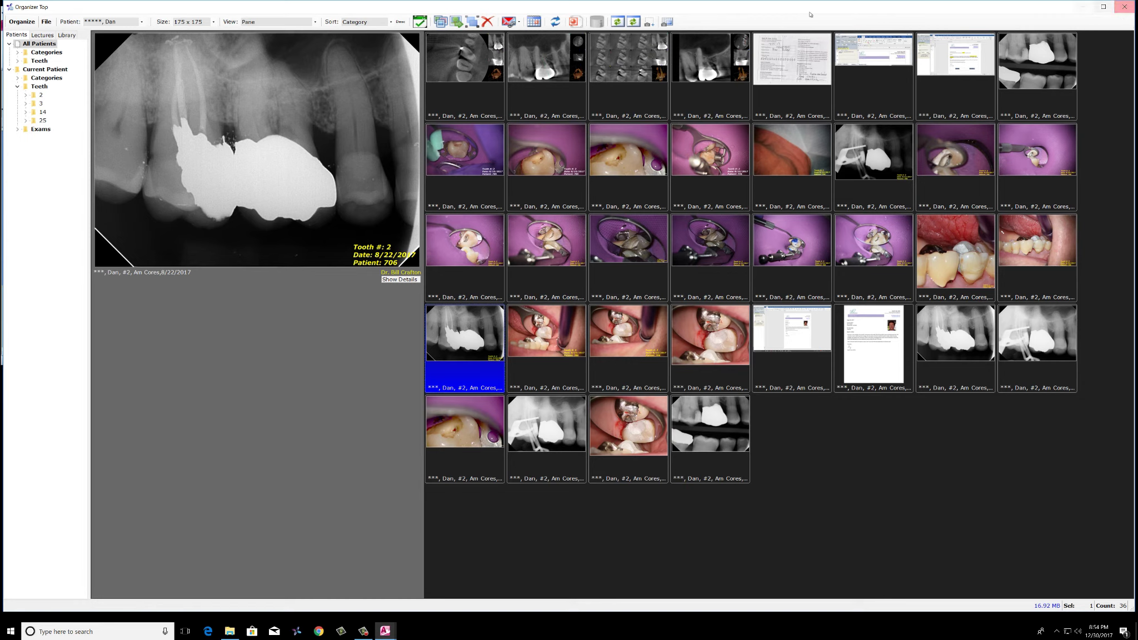
Replace the Am Cores category with Quick Splint in the image filter's category selection
{"action": "left_click", "coordinate": [419, 22]}
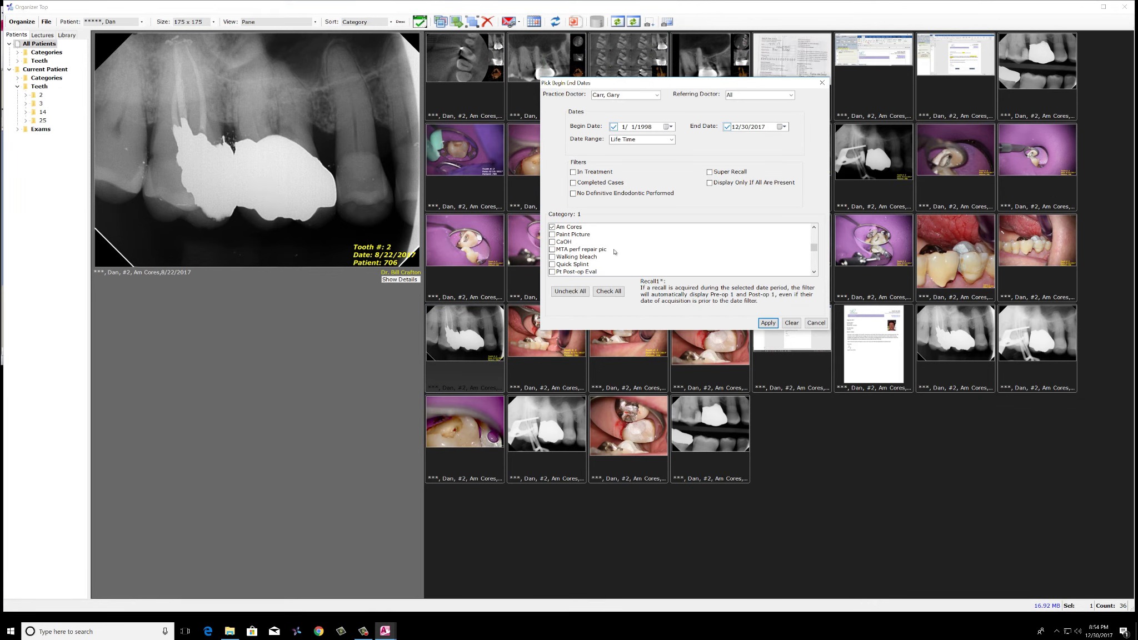
{"action": "left_click", "coordinate": [552, 227]}
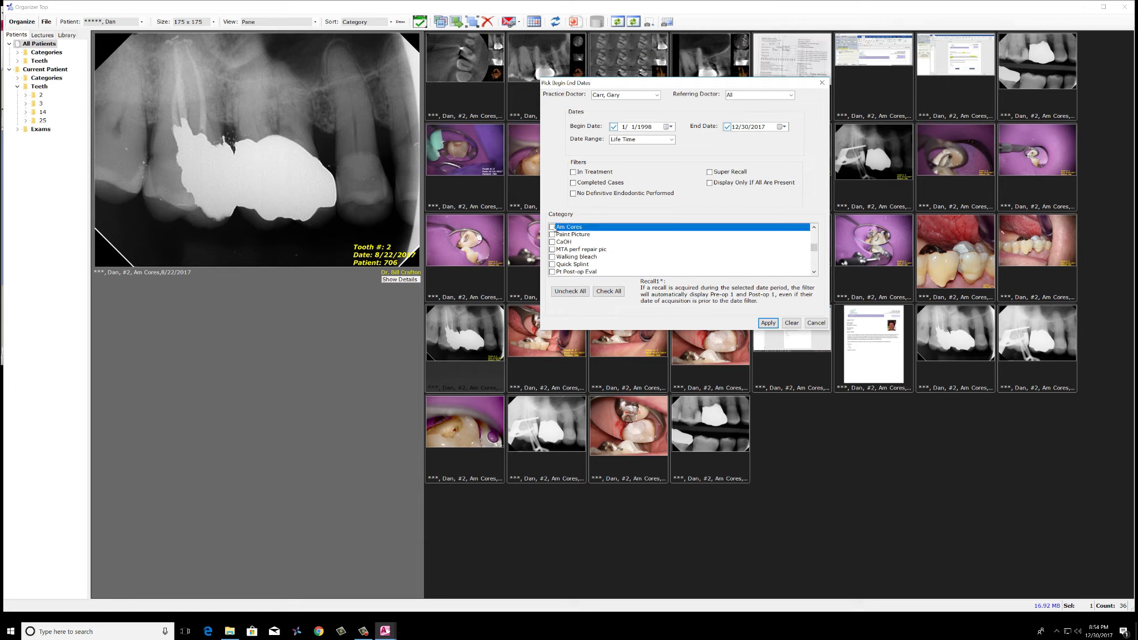
{"action": "left_click", "coordinate": [553, 265]}
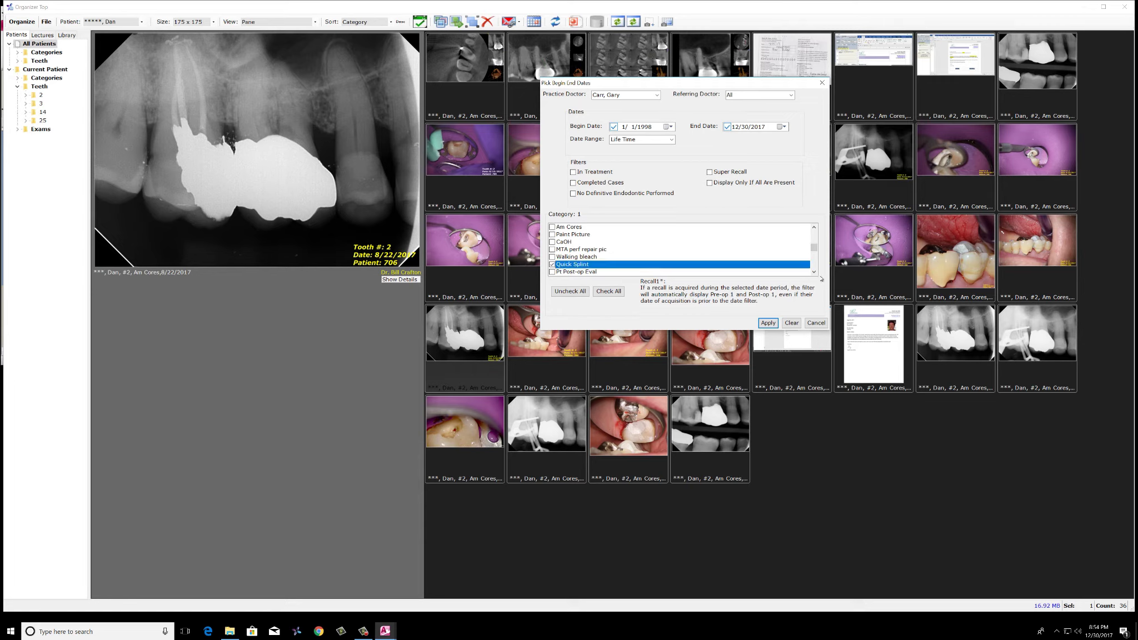
Add the Biolase category to the image filter, apply it and preview the tooth 30 x-ray dated 3/3/2017
{"action": "left_click", "coordinate": [813, 271]}
{"action": "left_click", "coordinate": [814, 271]}
{"action": "left_click", "coordinate": [814, 271]}
{"action": "left_click", "coordinate": [814, 272]}
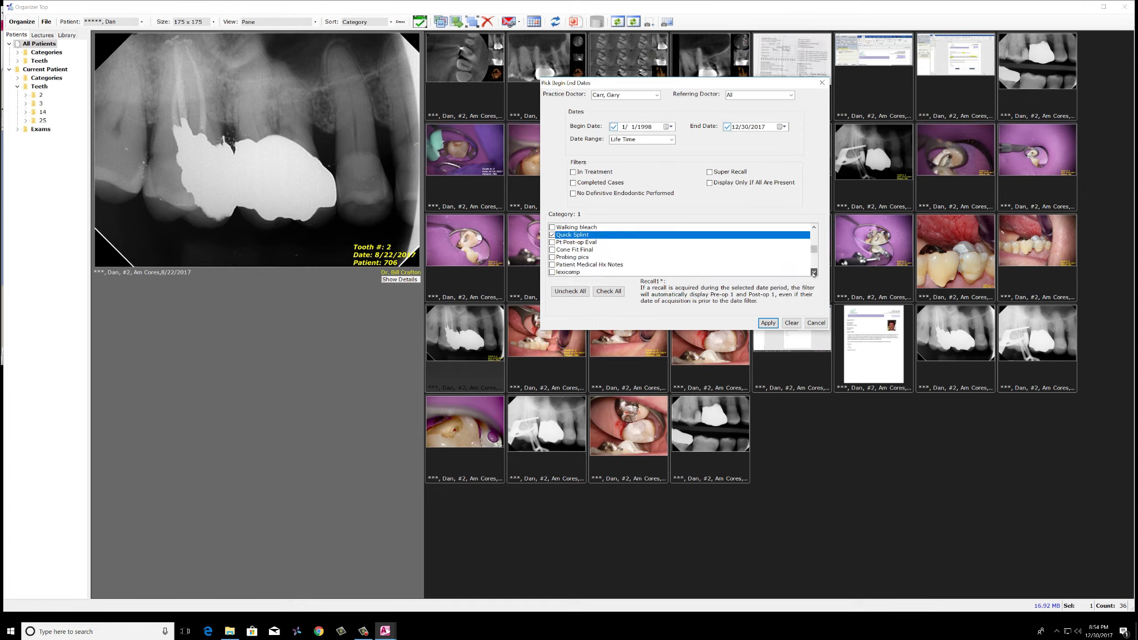
{"action": "scroll", "coordinate": [815, 256], "scroll_direction": "up", "scroll_amount": 3}
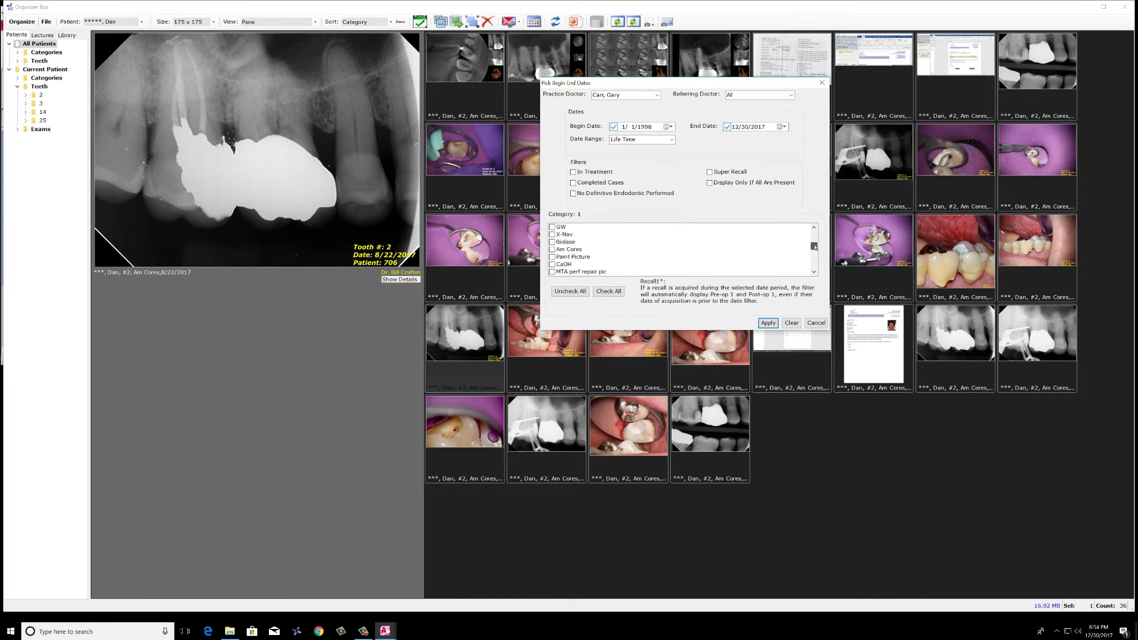
{"action": "scroll", "coordinate": [815, 247], "scroll_direction": "up", "scroll_amount": 4}
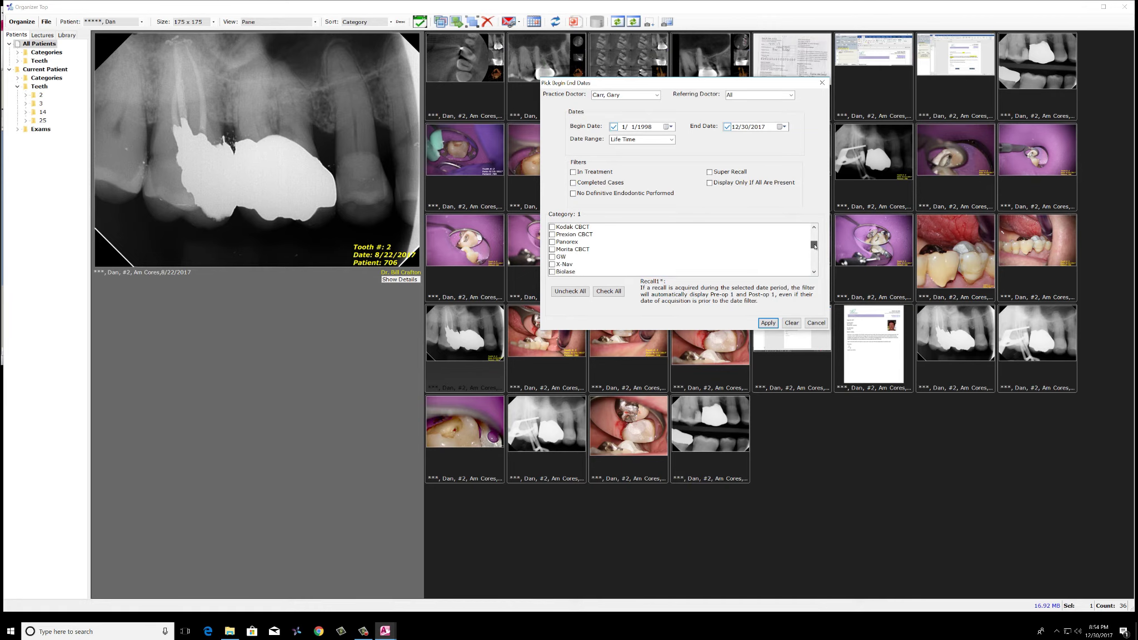
{"action": "scroll", "coordinate": [815, 247], "scroll_direction": "down", "scroll_amount": 1}
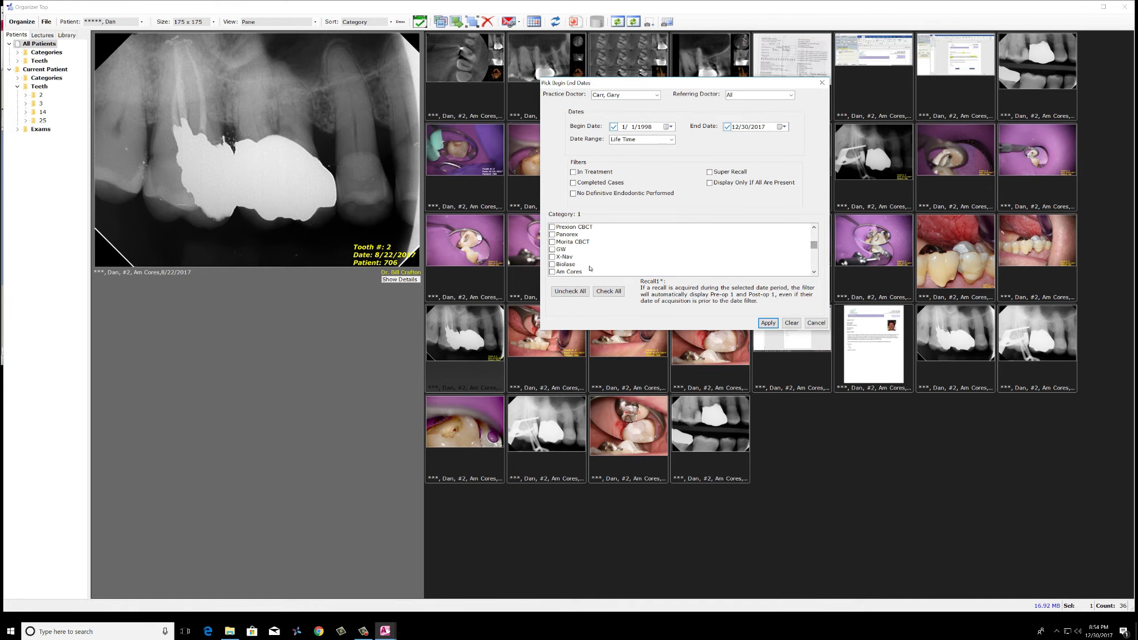
{"action": "left_click", "coordinate": [552, 264]}
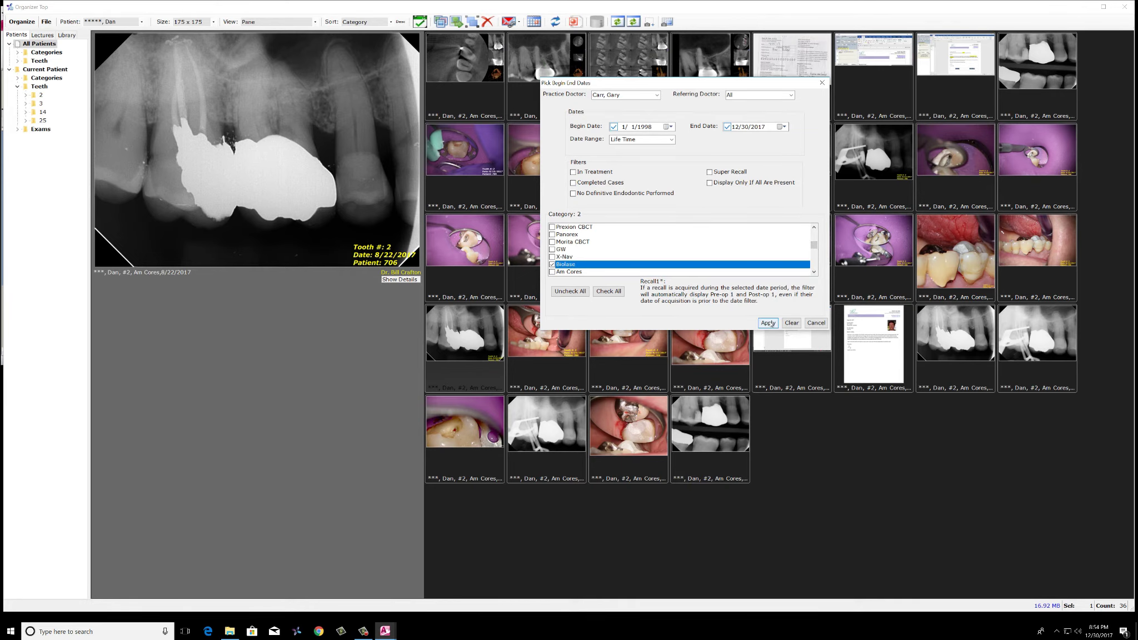
{"action": "left_click", "coordinate": [768, 323]}
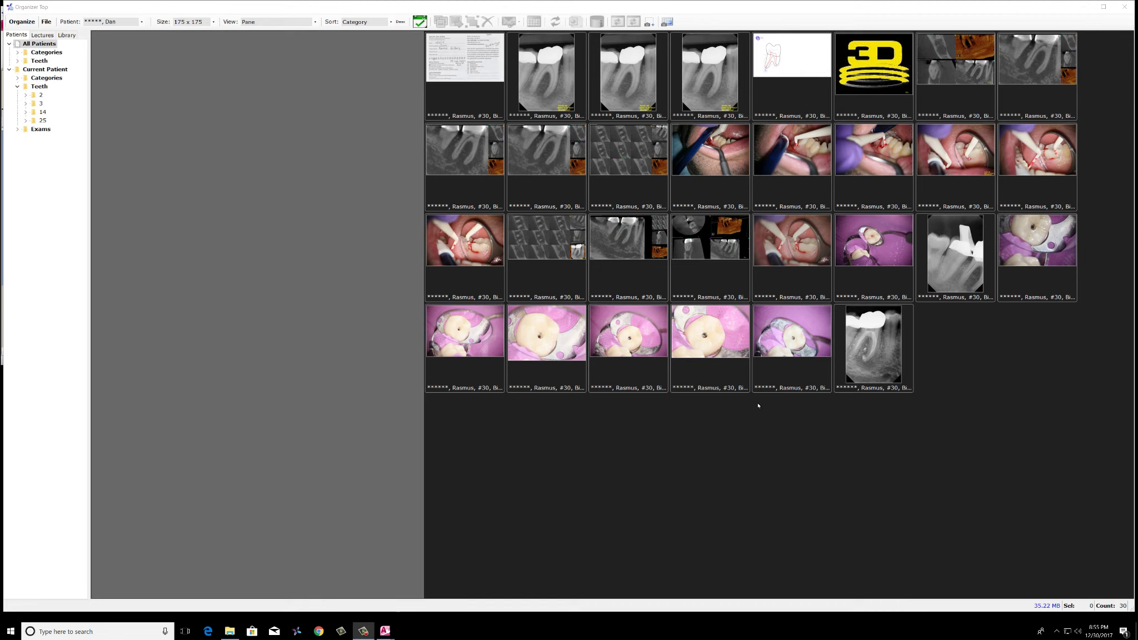
{"action": "left_click", "coordinate": [554, 76]}
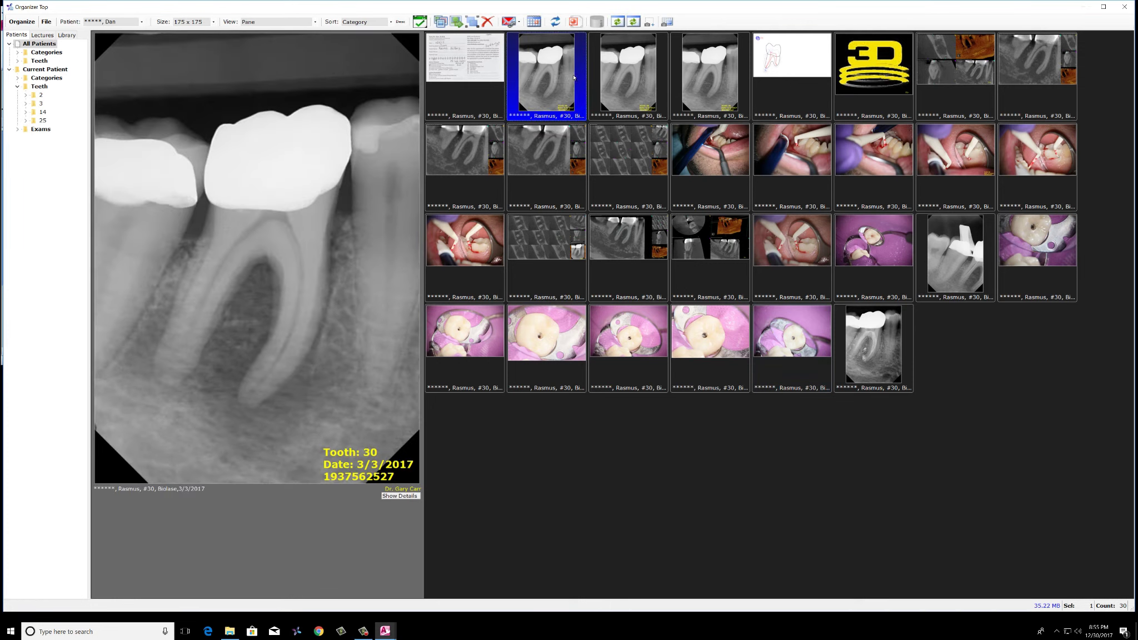
Switch the image filter from Biolase to Am Cores, apply it and preview a tooth 2 clinical picture dated 8/22/2017
{"action": "left_click", "coordinate": [422, 24]}
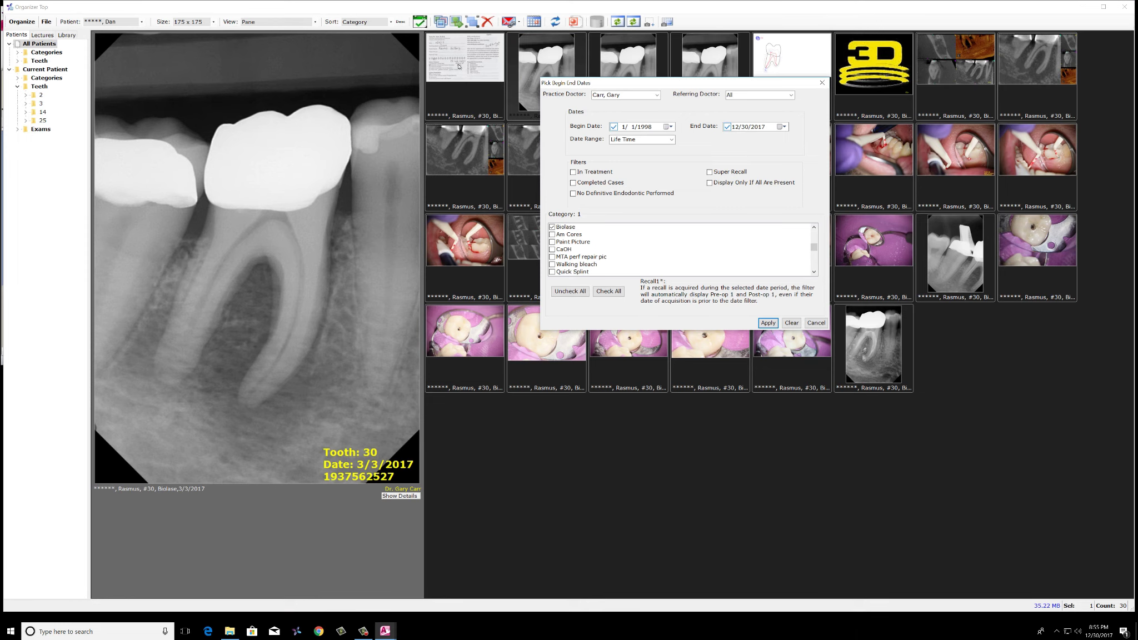
{"action": "left_click", "coordinate": [552, 227]}
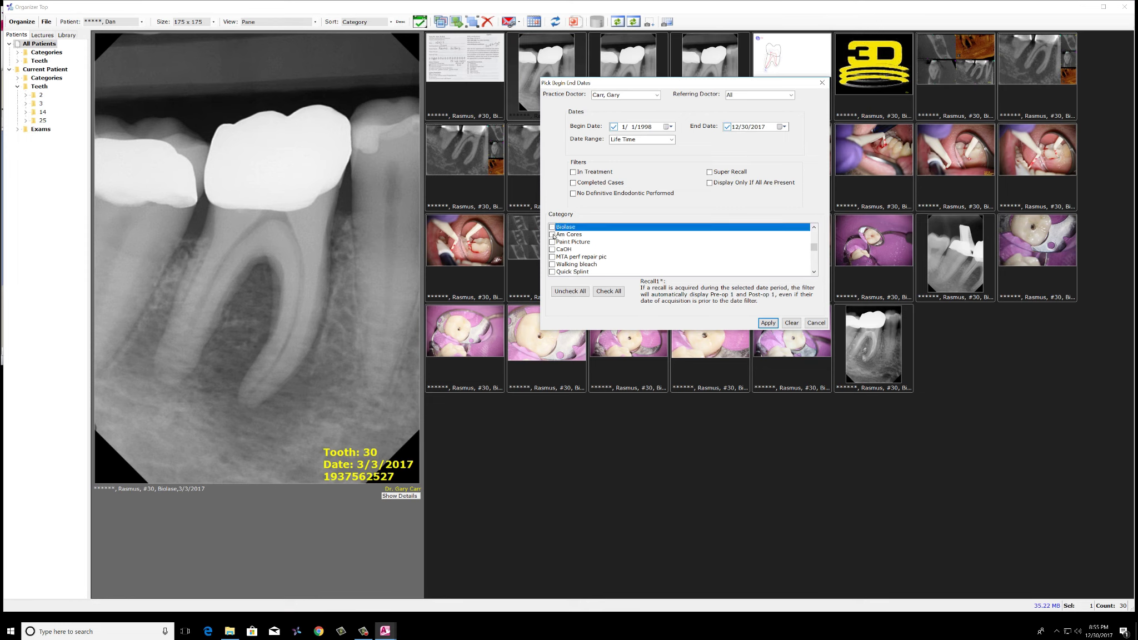
{"action": "left_click", "coordinate": [552, 234]}
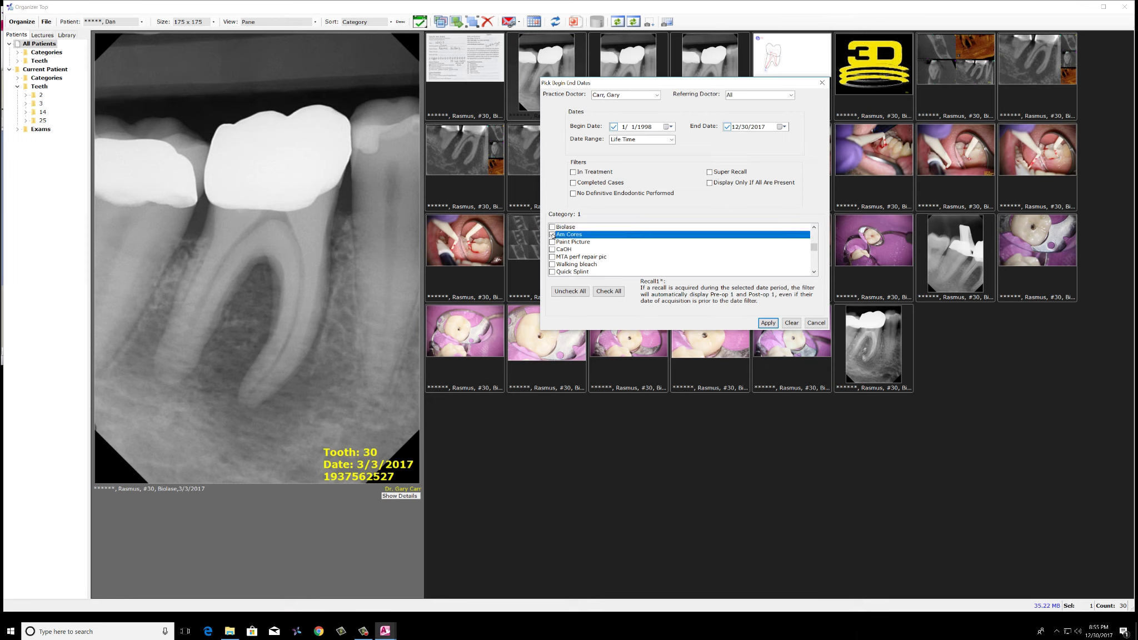
{"action": "left_click", "coordinate": [772, 325]}
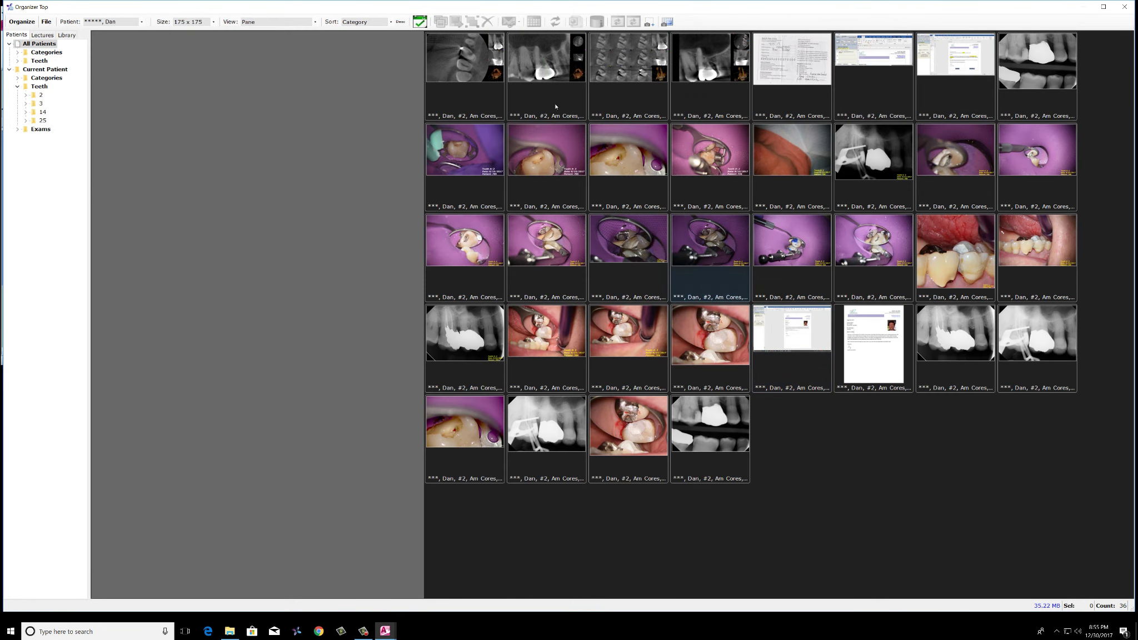
{"action": "left_click", "coordinate": [623, 351]}
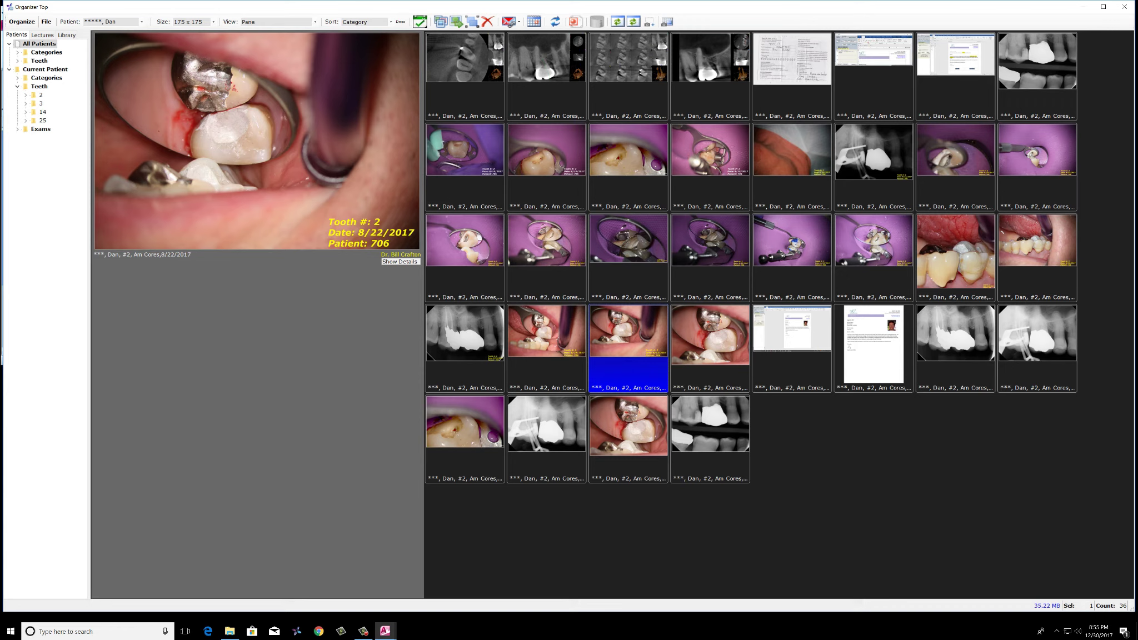
{"action": "key", "text": "F10"}
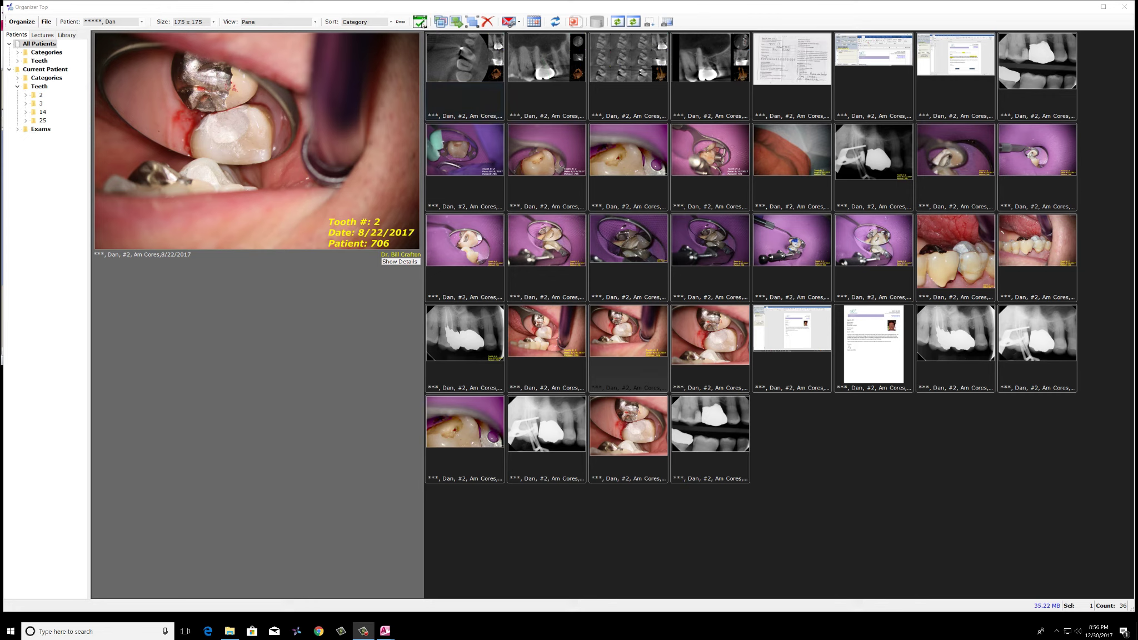
Filter the images by the Recall1* category with the end date set to 12/30/2017, and apply the filter
{"action": "left_click", "coordinate": [421, 23]}
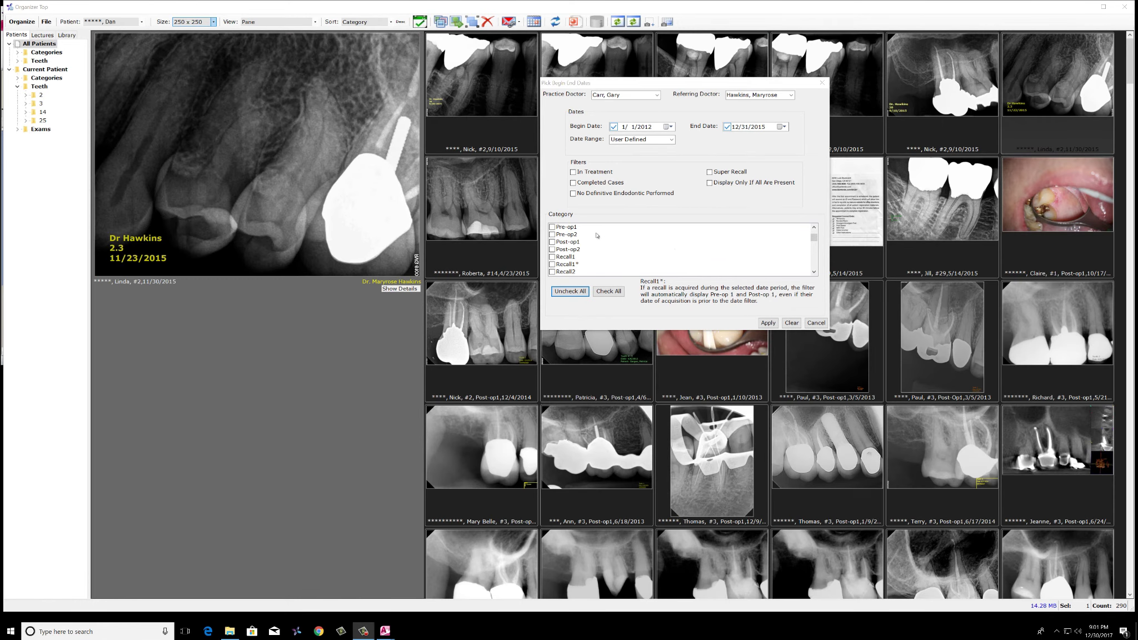
{"action": "left_click", "coordinate": [553, 266]}
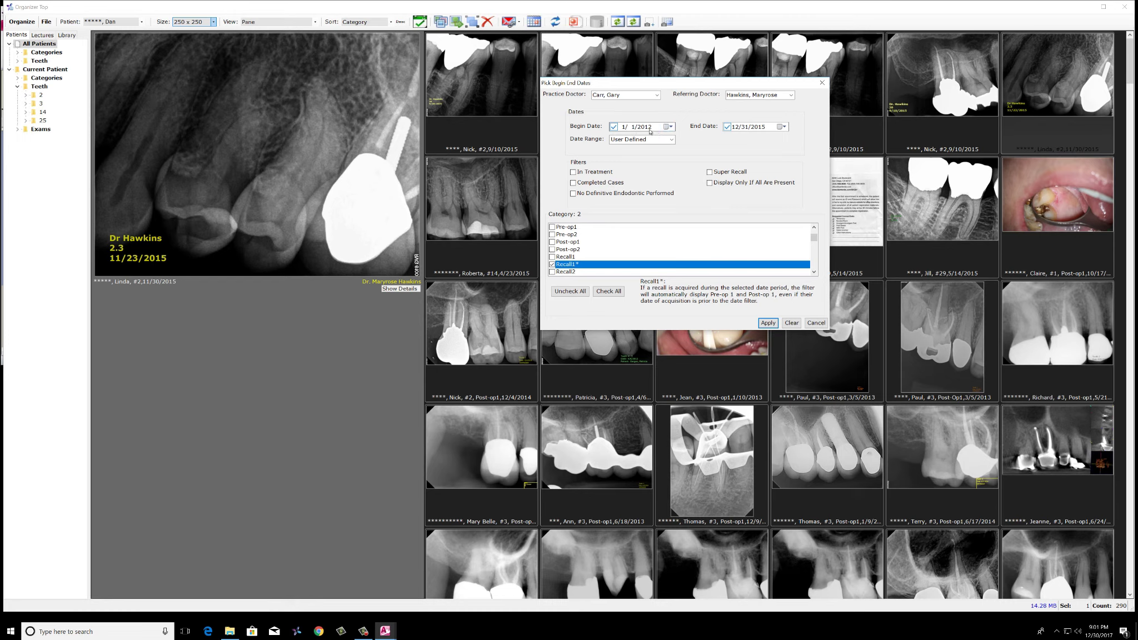
{"action": "left_click", "coordinate": [779, 128]}
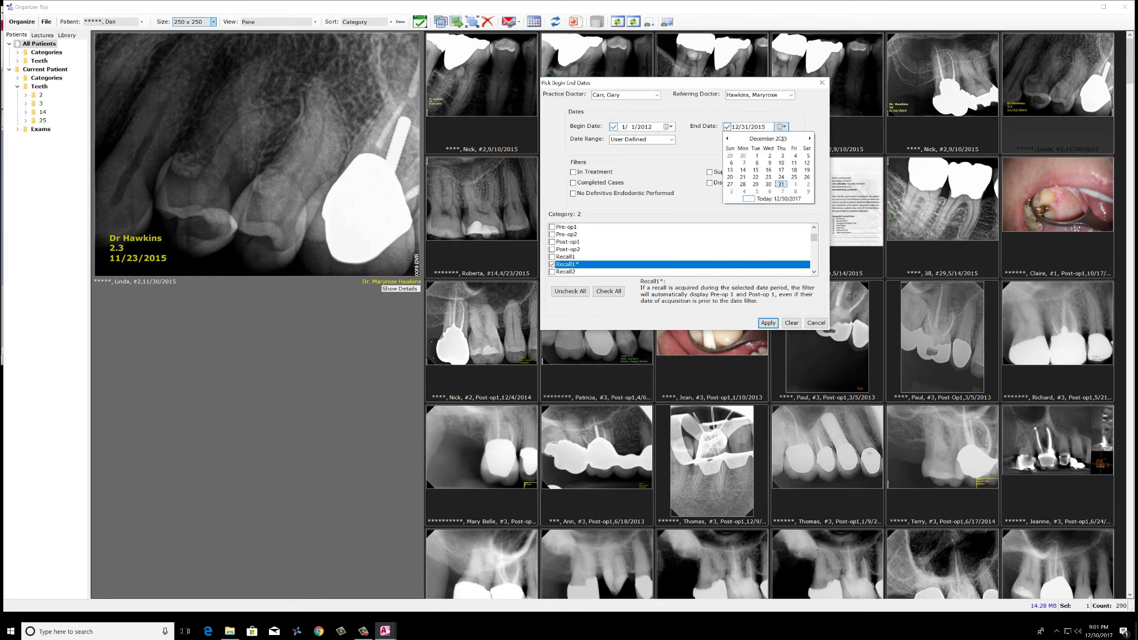
{"action": "left_click", "coordinate": [751, 200]}
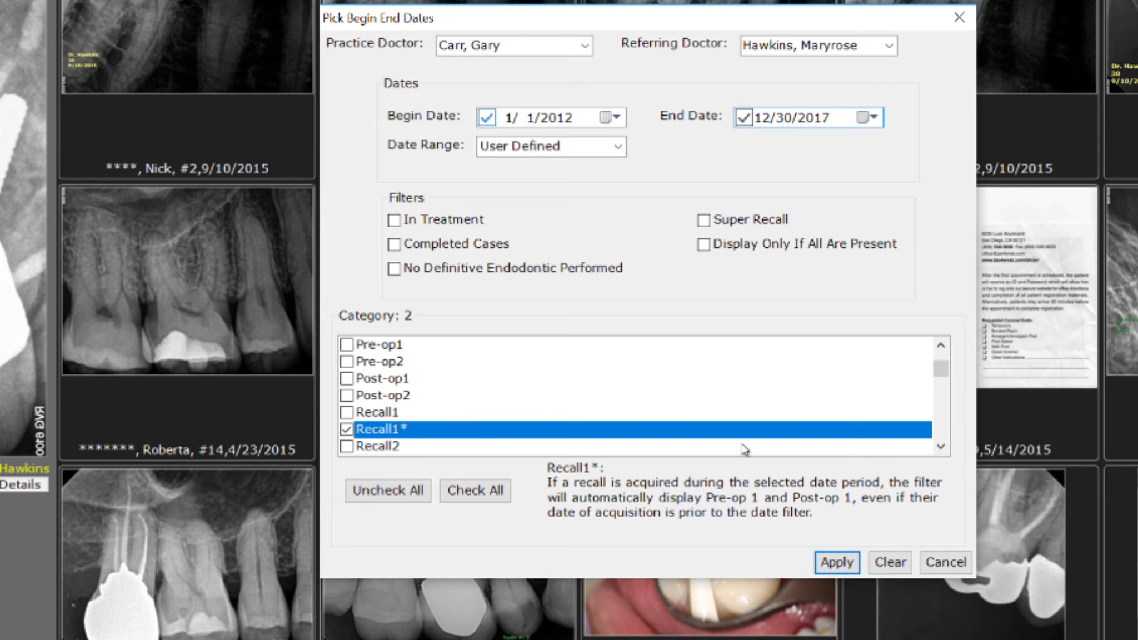
{"action": "left_click", "coordinate": [836, 562]}
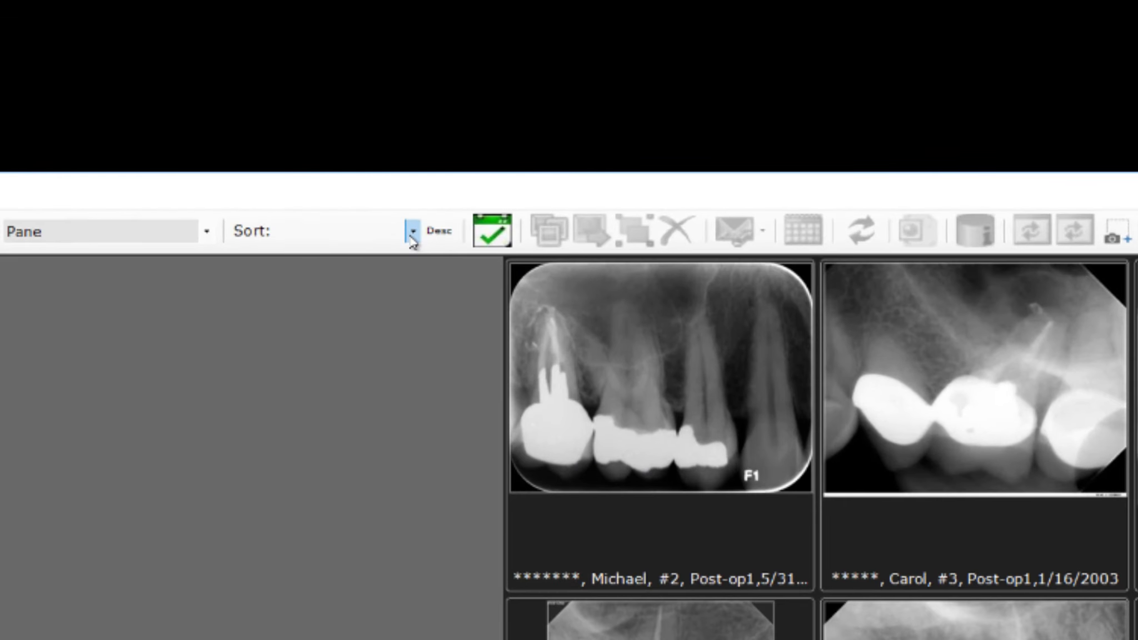
Sort the filtered images by patient and preview the tooth 18 Pre-op1 x-ray dated 9/28/2004
{"action": "left_click", "coordinate": [391, 21]}
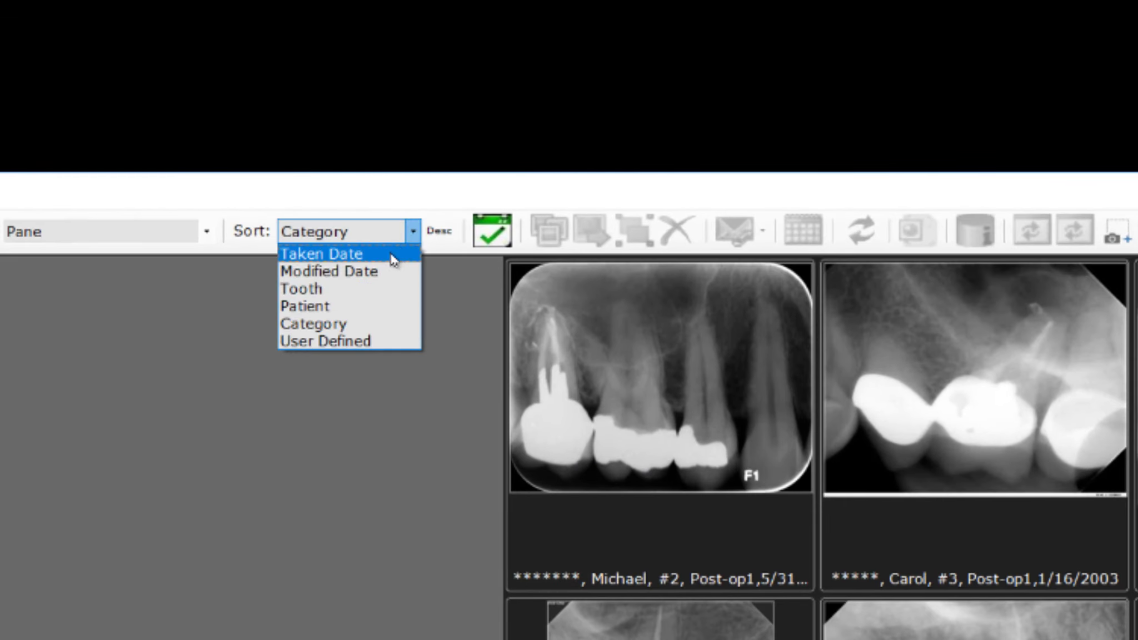
{"action": "left_click", "coordinate": [333, 307]}
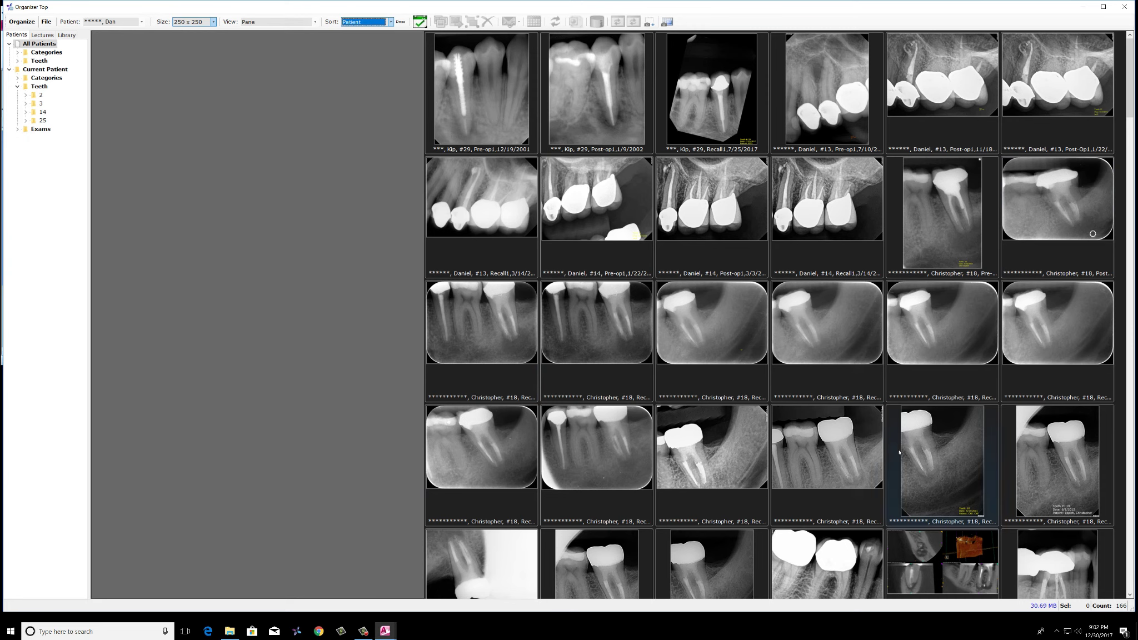
{"action": "left_click", "coordinate": [936, 244]}
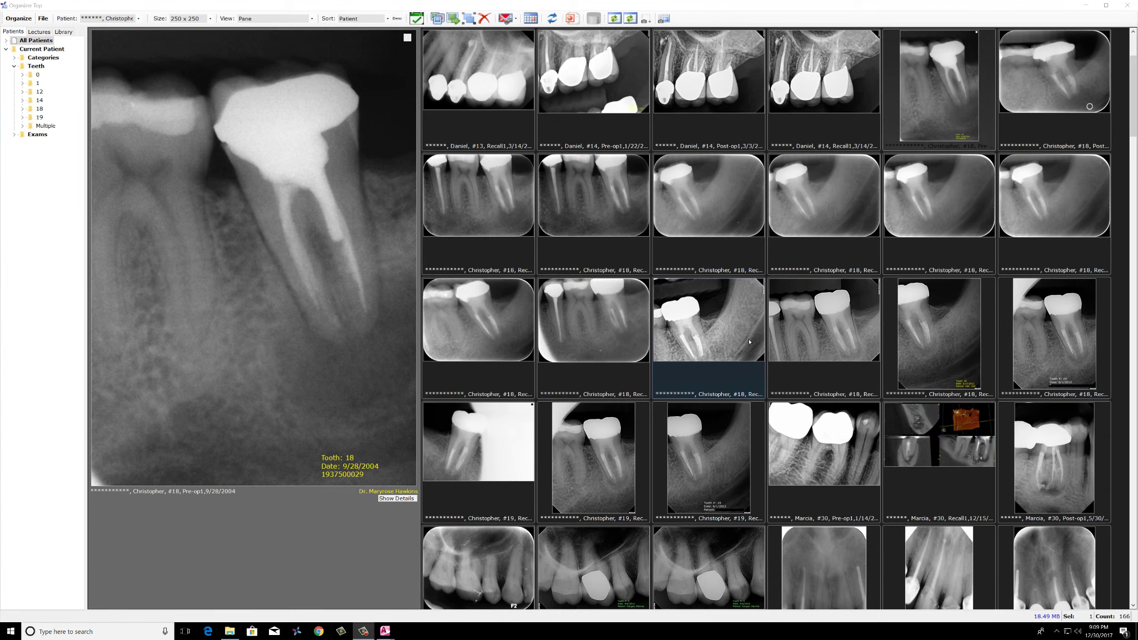
Open the tooth 19 Recall1 x-ray dated 6/1/2012 in the drawing window, and close that window
{"action": "scroll", "coordinate": [759, 338], "scroll_direction": "down", "scroll_amount": 1}
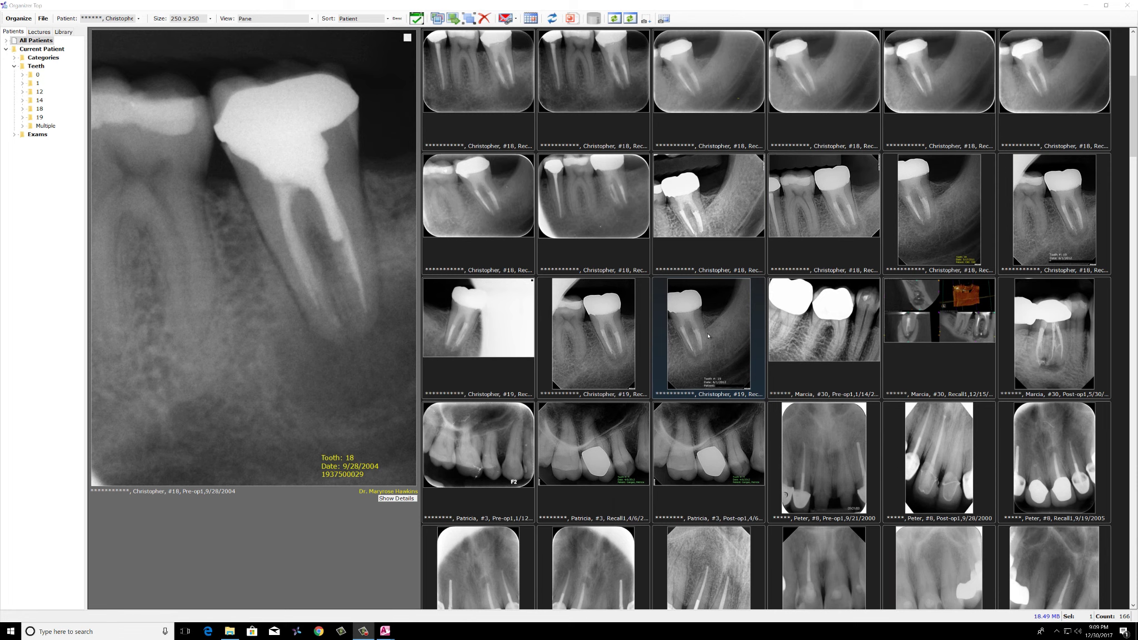
{"action": "double_click", "coordinate": [707, 335]}
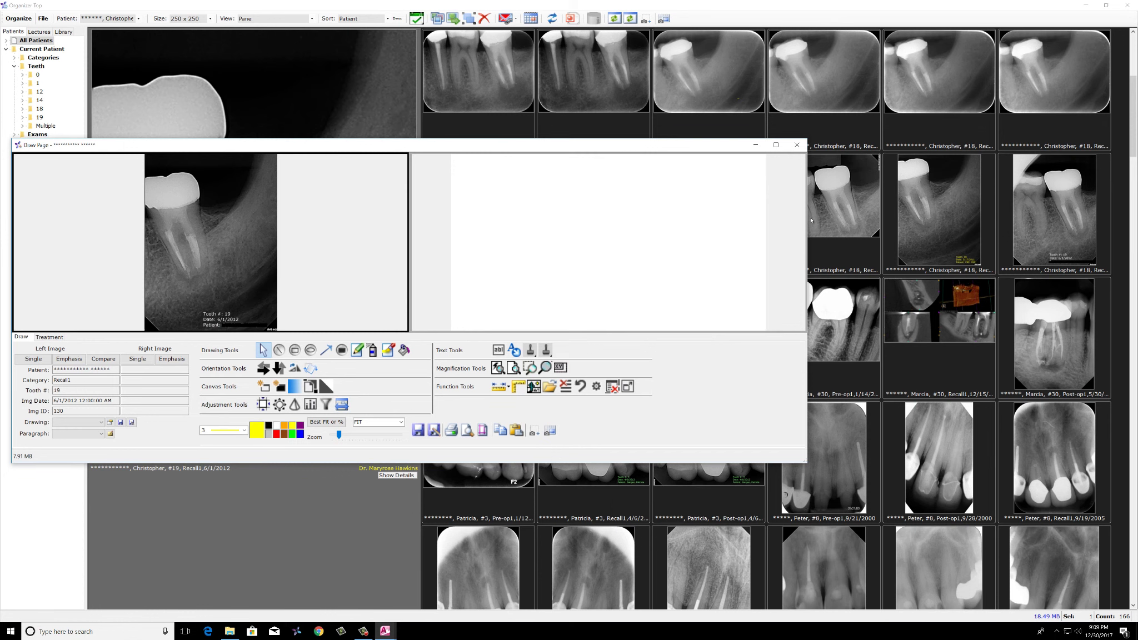
{"action": "left_click", "coordinate": [797, 145]}
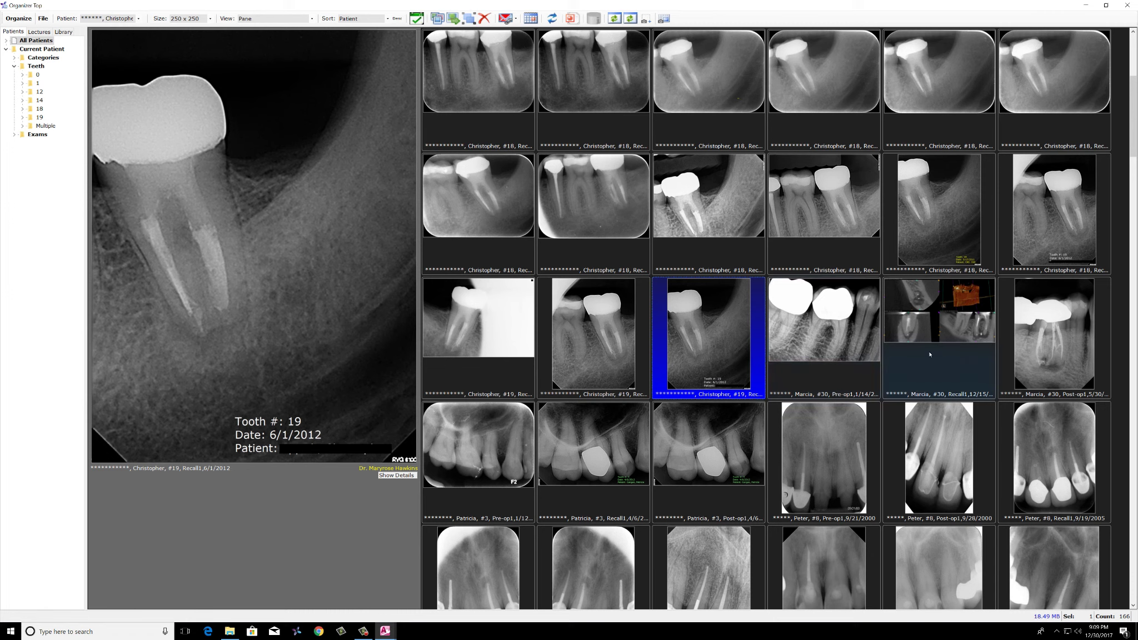
Preview the tooth 30 Pre-op1, Recall1 and Post-op1 images dated 1/14/2016, 12/15/2016 and 5/30/2017, and browse the following patients' images
{"action": "left_click", "coordinate": [830, 354]}
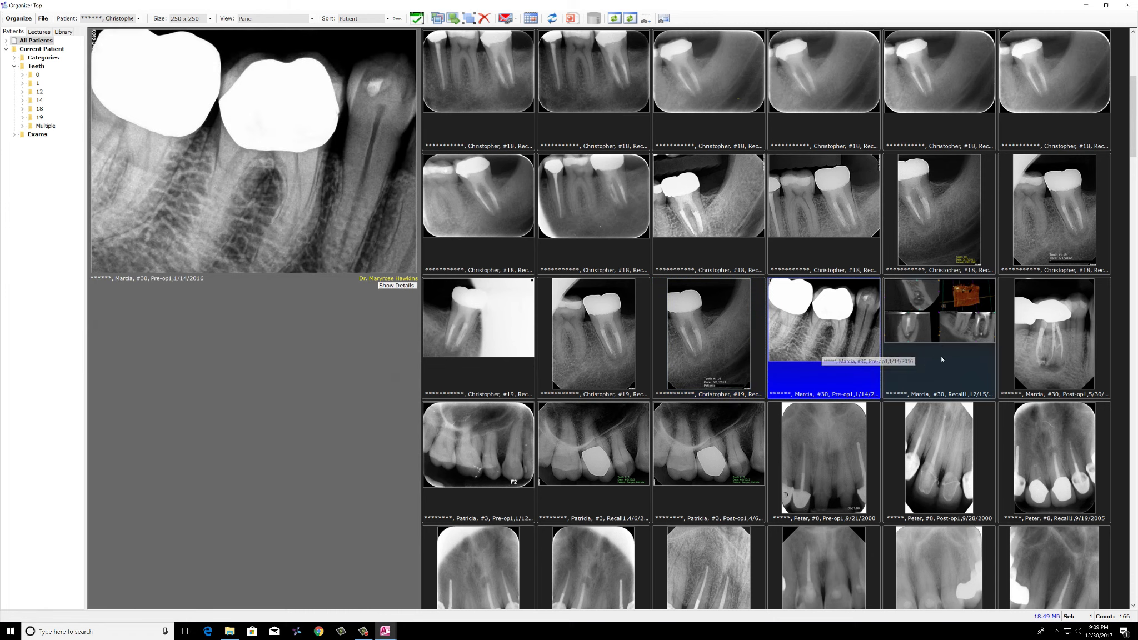
{"action": "left_click", "coordinate": [954, 360]}
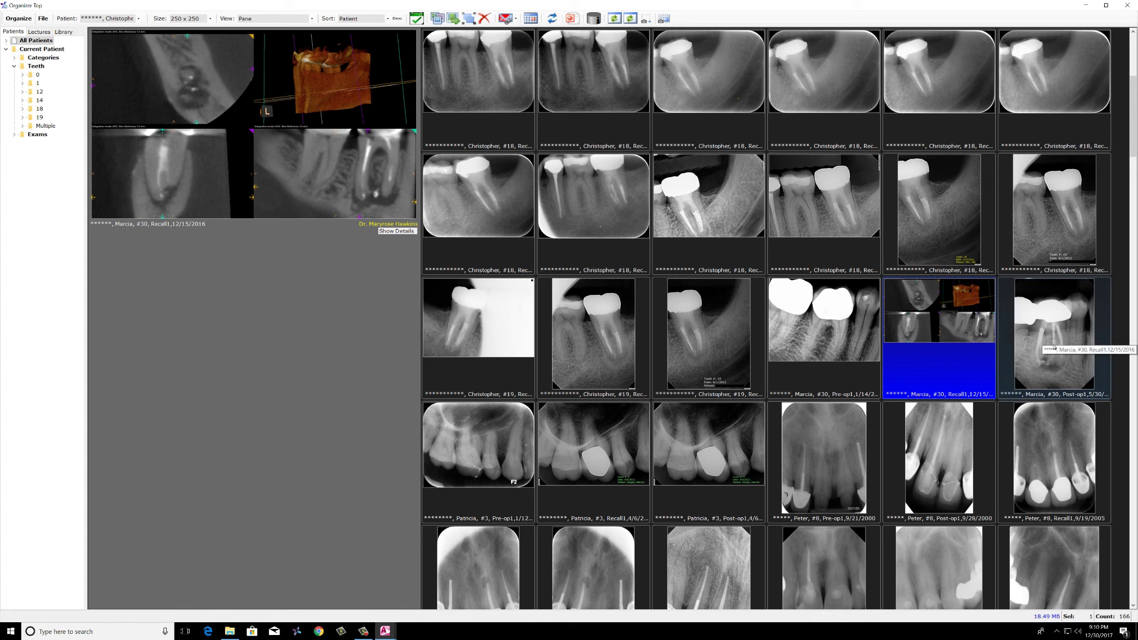
{"action": "left_click", "coordinate": [1054, 347]}
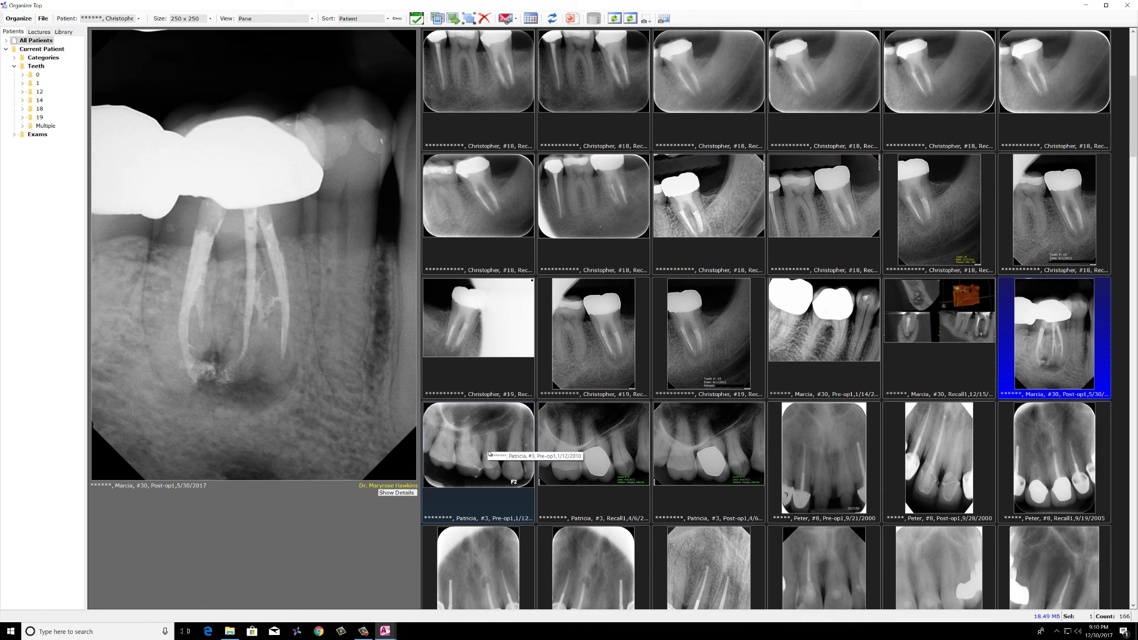
{"action": "scroll", "coordinate": [585, 453], "scroll_direction": "down", "scroll_amount": 1}
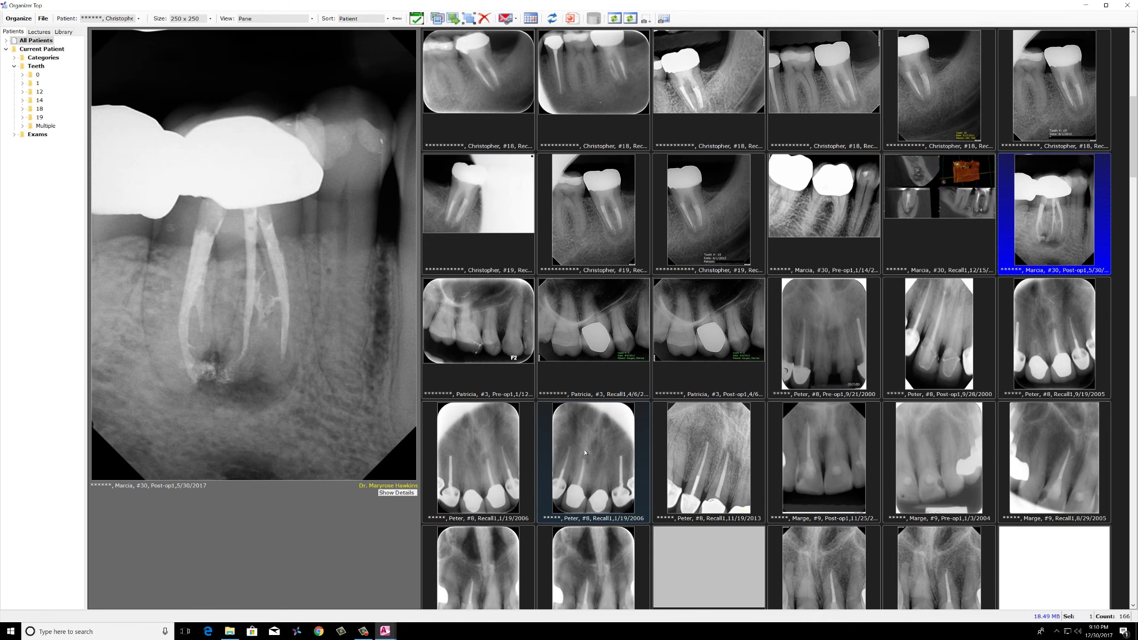
{"action": "scroll", "coordinate": [585, 452], "scroll_direction": "down", "scroll_amount": 1}
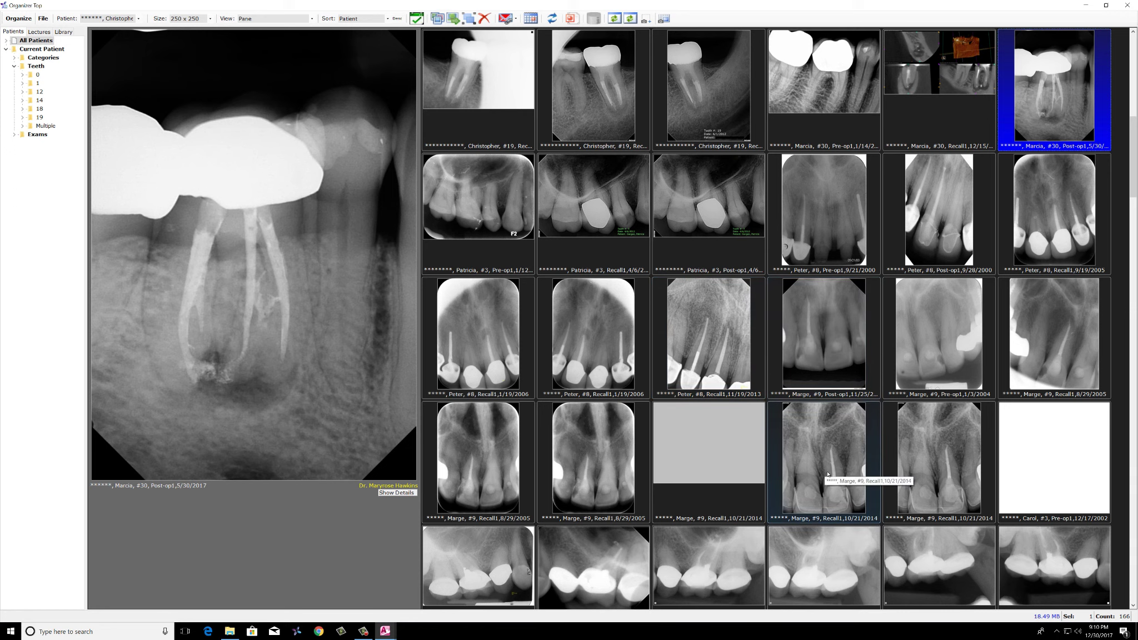
{"action": "scroll", "coordinate": [827, 474], "scroll_direction": "down", "scroll_amount": 2}
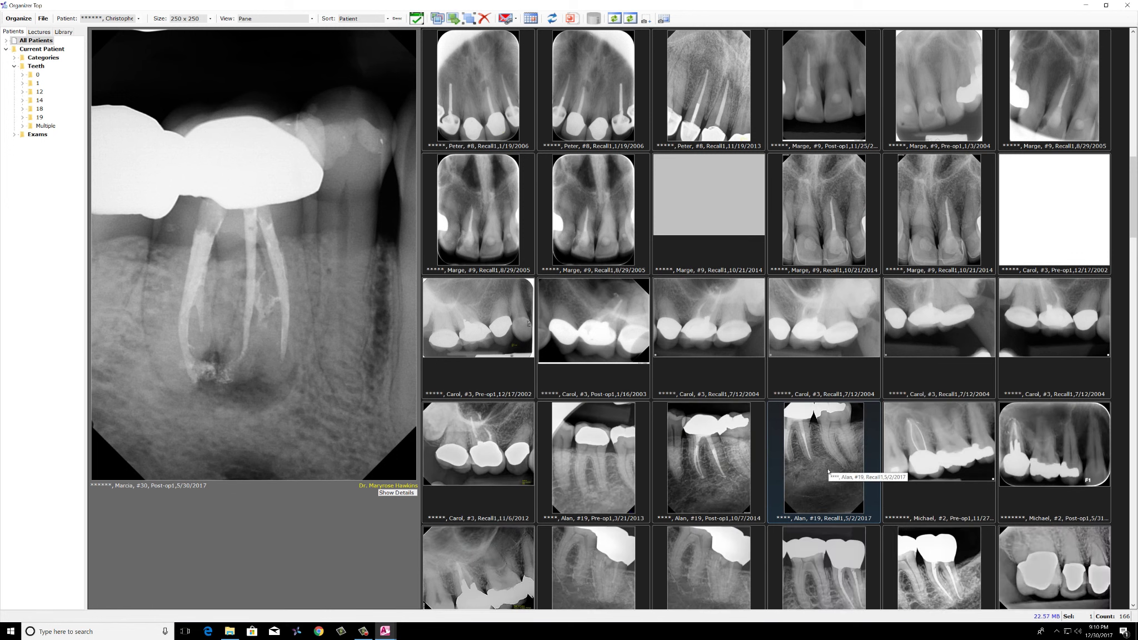
{"action": "scroll", "coordinate": [828, 471], "scroll_direction": "down", "scroll_amount": 2}
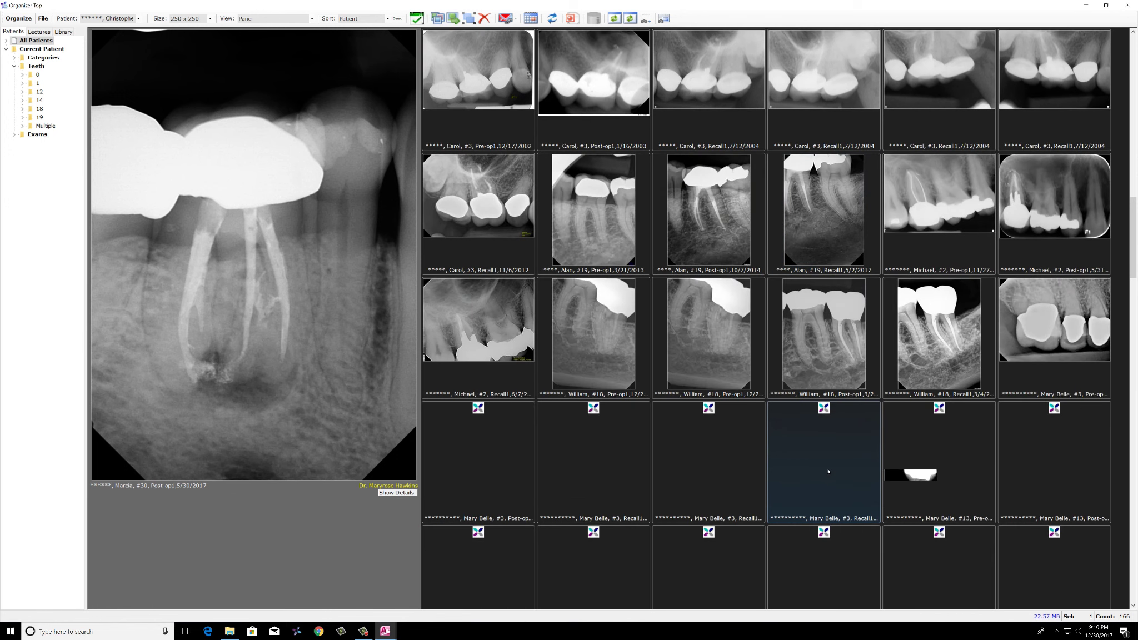